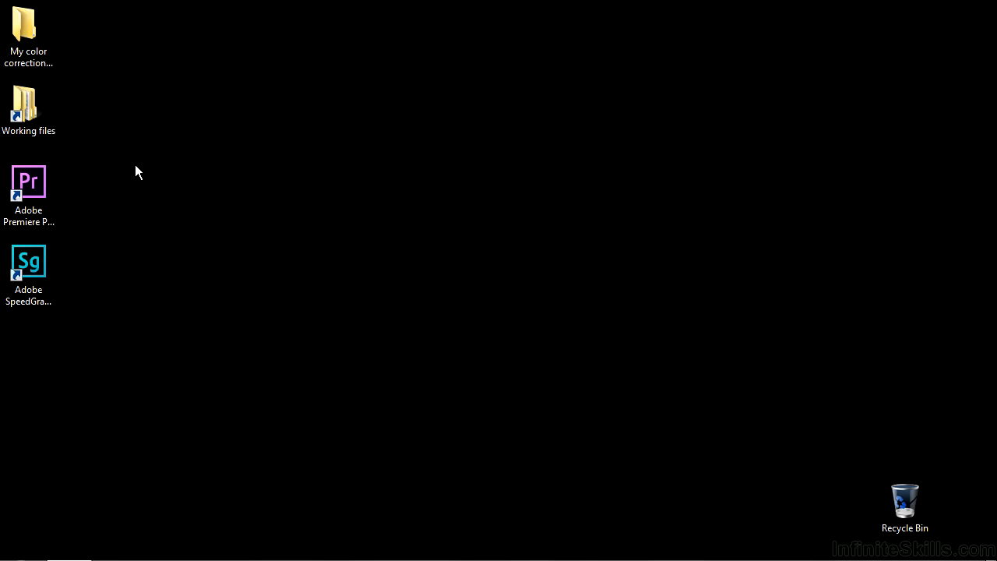
Open the track-matte.prproj project from the Premiere Pro projects folder inside Working files.
double_click(45, 124)
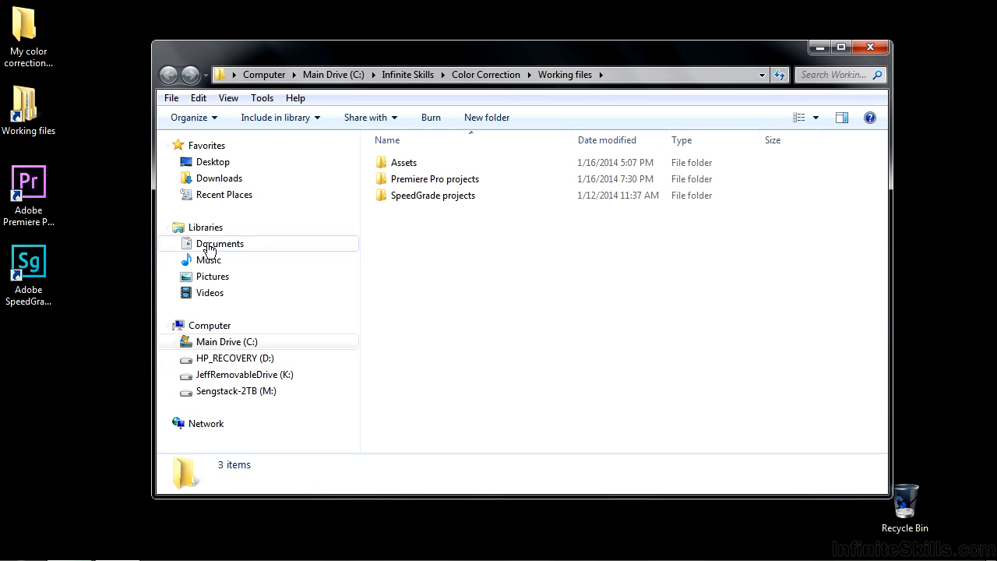
double_click(409, 179)
scroll(467, 437, down, 1)
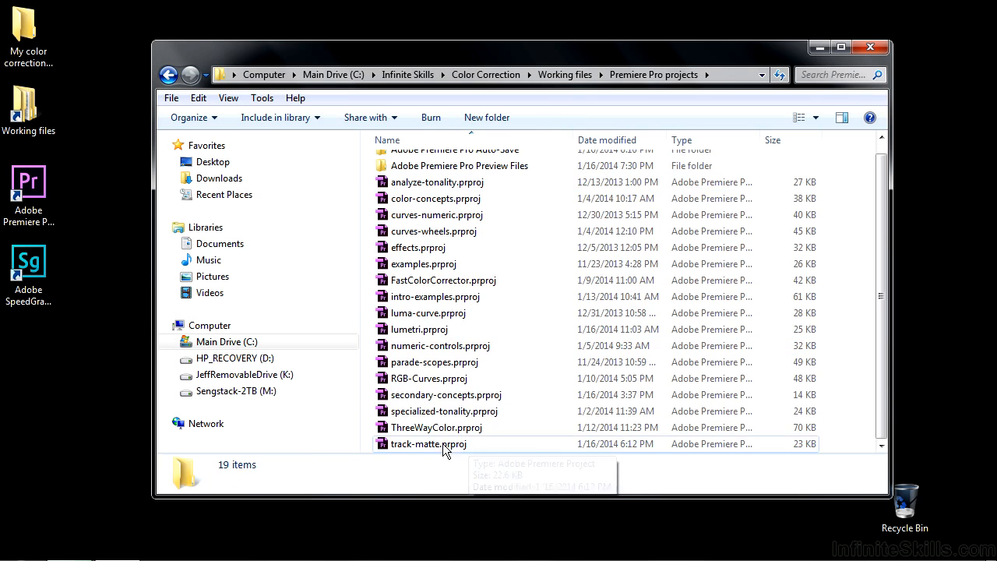
click(435, 444)
double_click(433, 446)
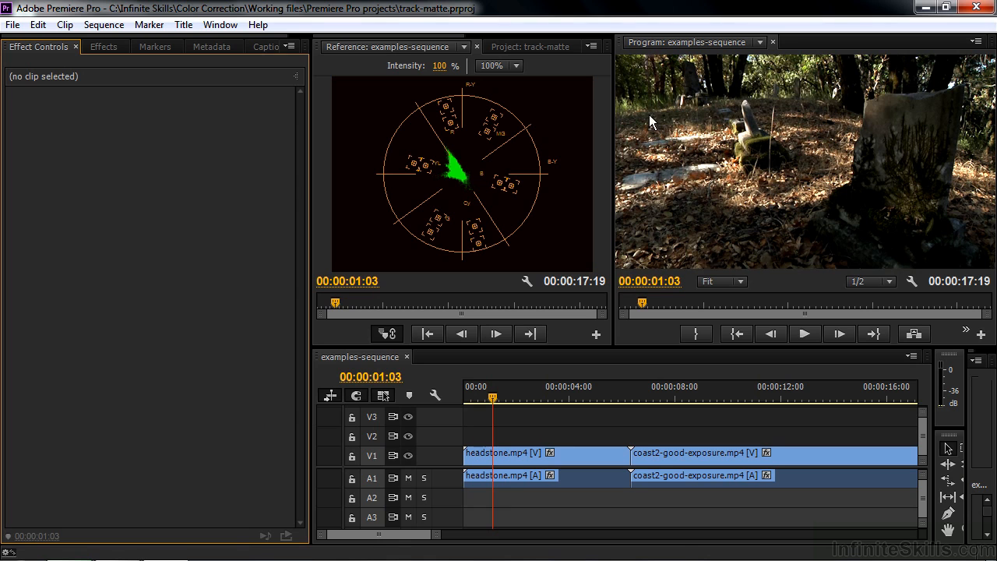
View the coast2-good-exposure.mp4 clip in the sequence at 00:00:08:15.
click(687, 399)
click(699, 455)
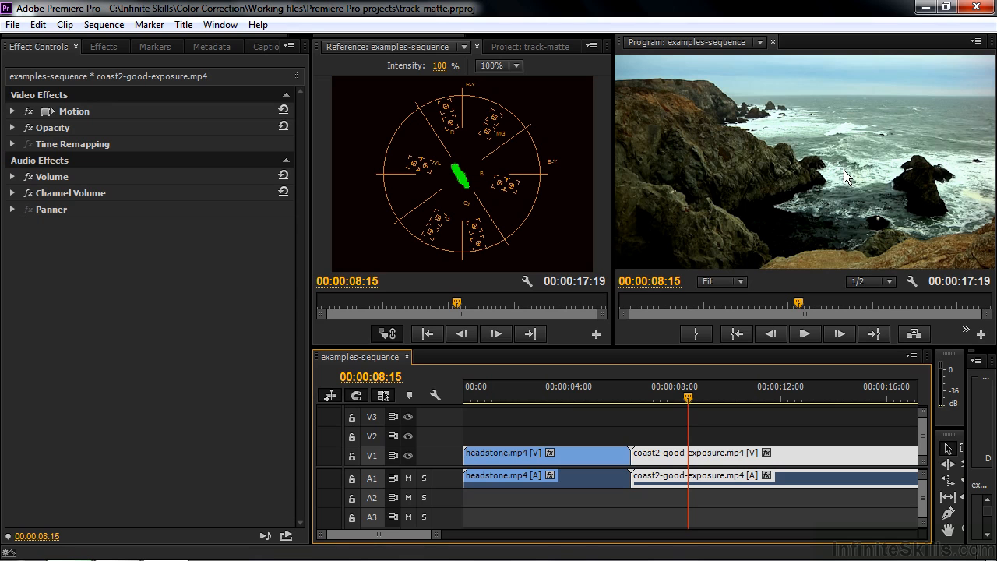
Put the playhead at 00:00:02:28 and duplicate the video of headstone.mp4 and coast2-good-exposure.mp4 from V1 directly above onto V2.
click(541, 397)
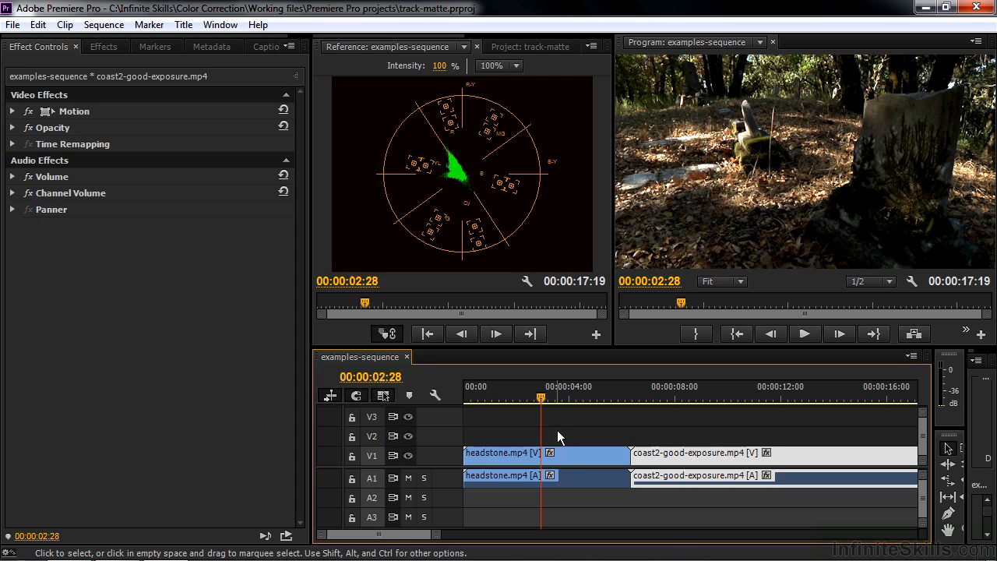
drag(572, 454, 585, 443)
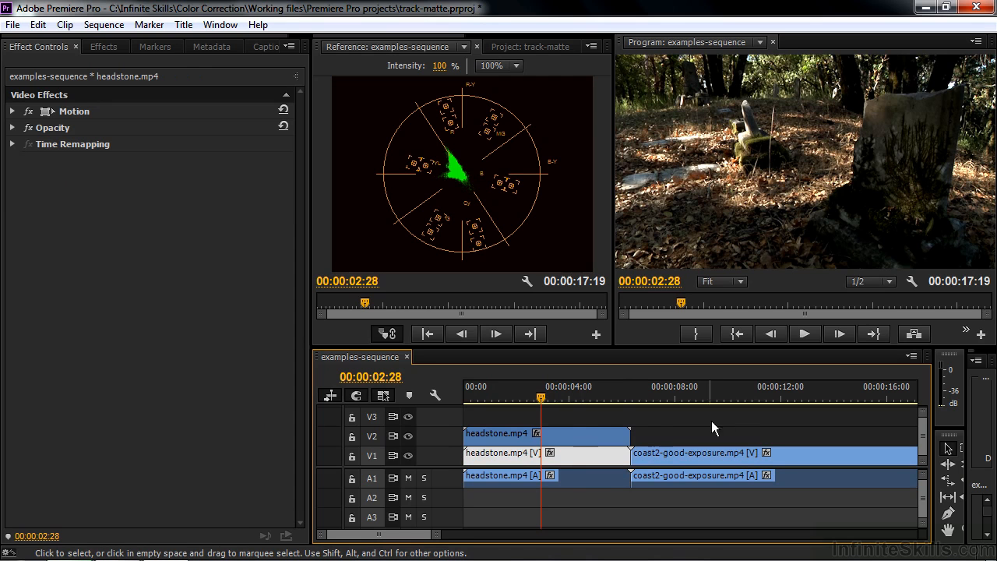
drag(752, 451, 750, 437)
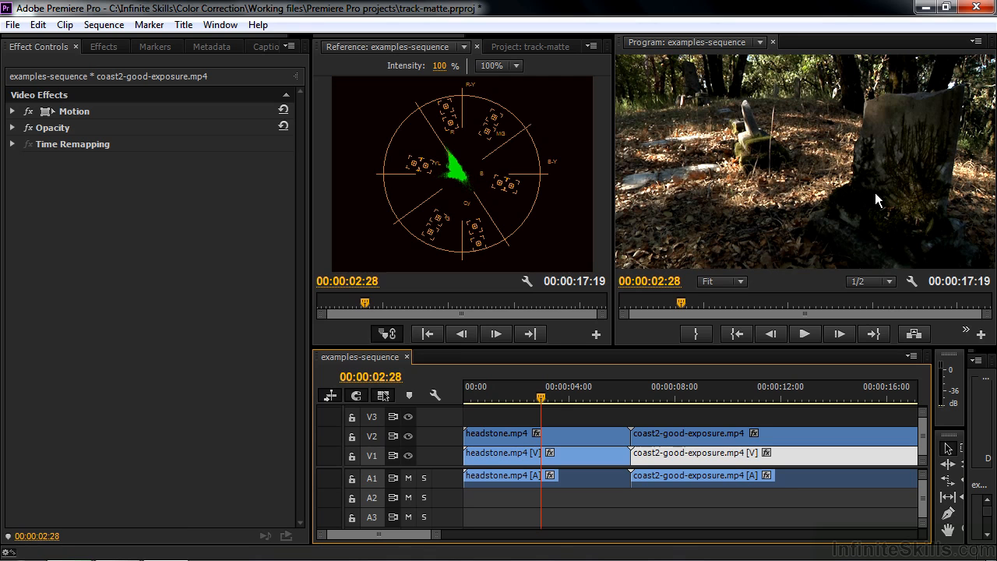
Create a new default still title named headstone at 1920 x 1080.
click(184, 24)
mouse_move(219, 42)
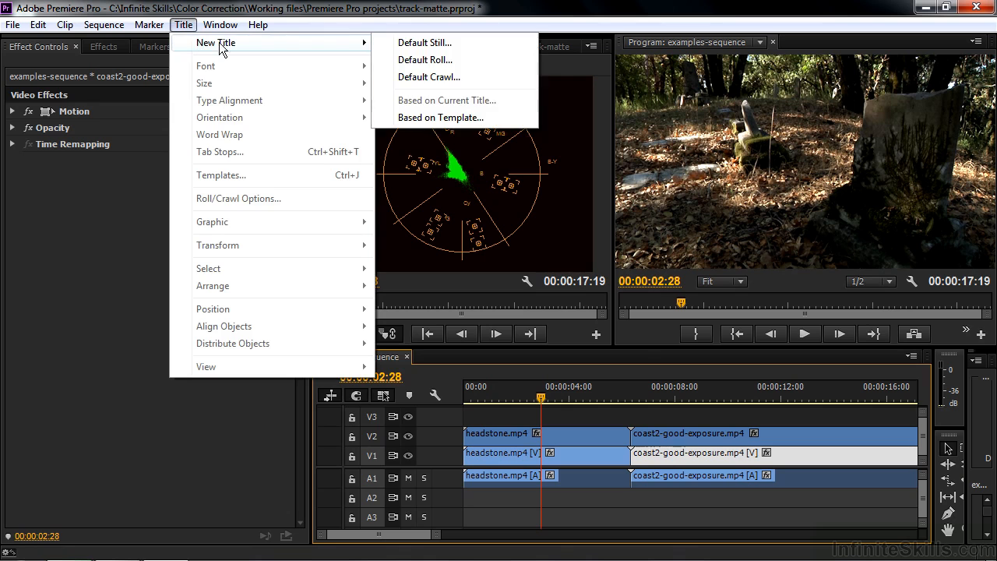
click(416, 44)
text(headstone)
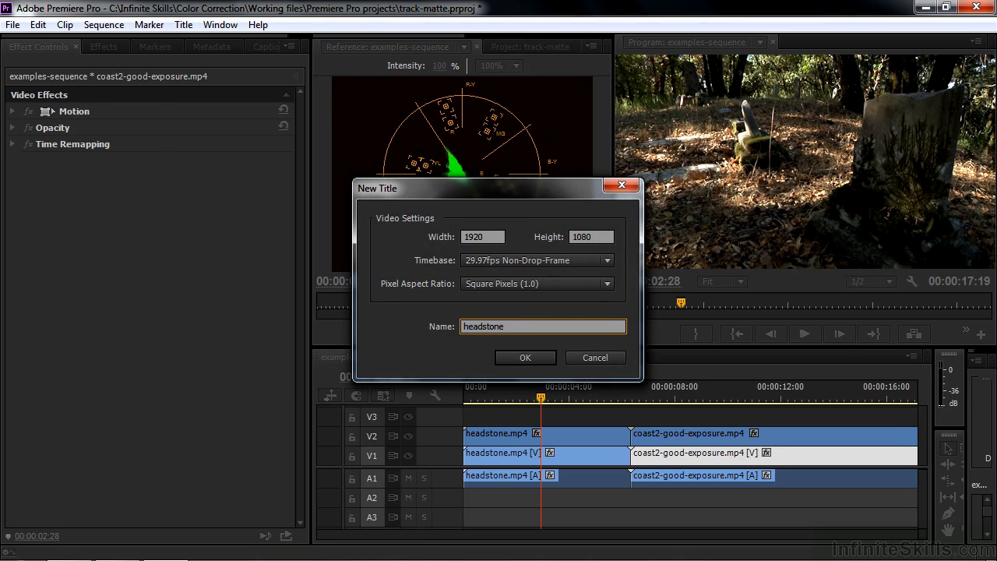
click(515, 352)
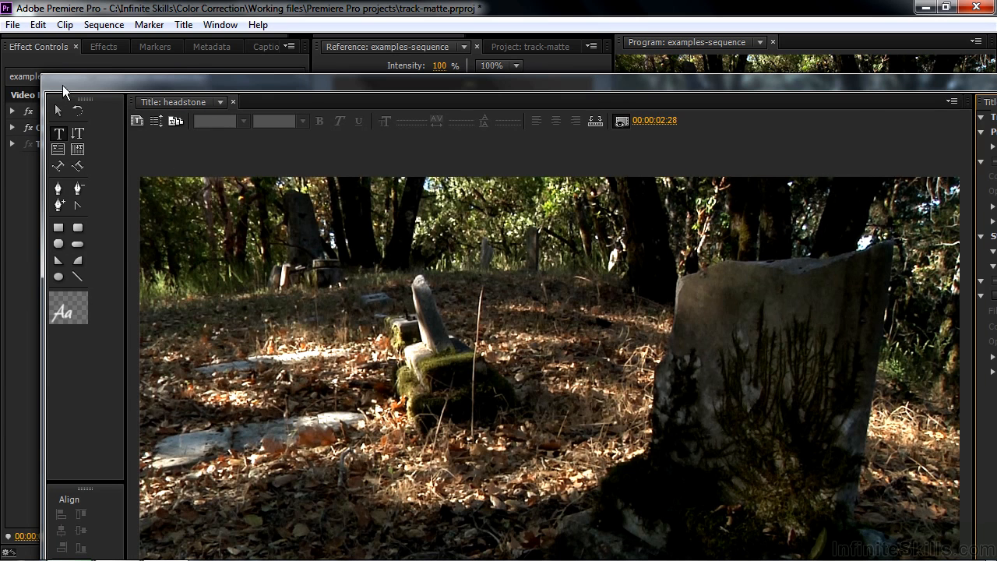
Fit the title editor window on the screen and widen its Title Properties area.
drag(44, 76, 86, 103)
drag(331, 109, 285, 45)
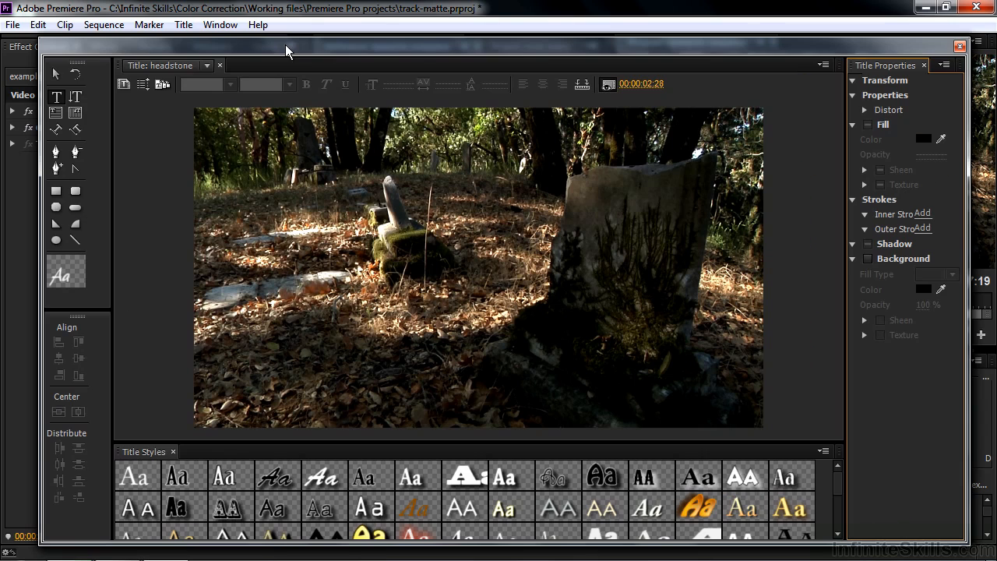
drag(846, 287, 713, 300)
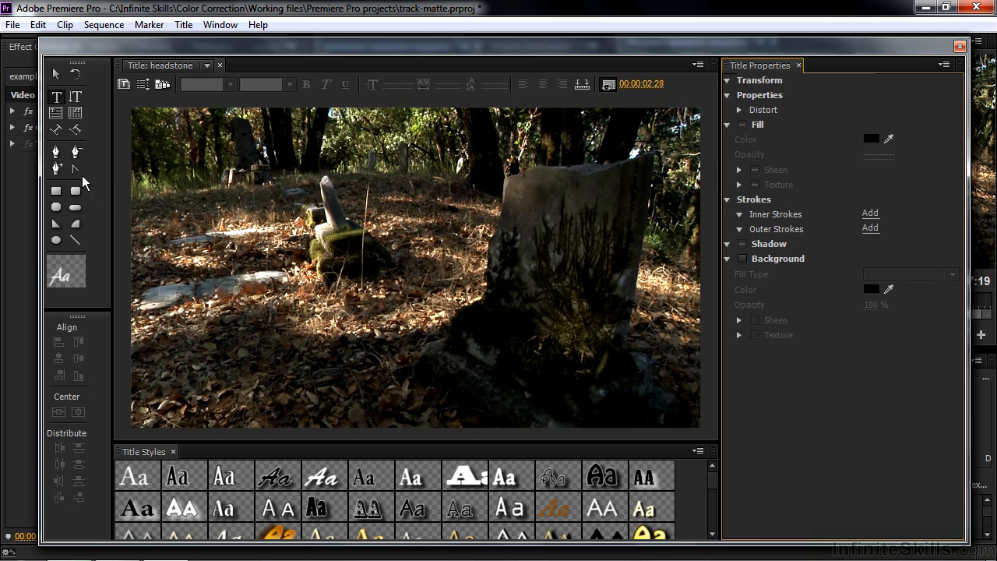
Start a Pen tool path below the frame's lower-right corner and trace the large headstone's base and right edge up to its peak.
click(56, 154)
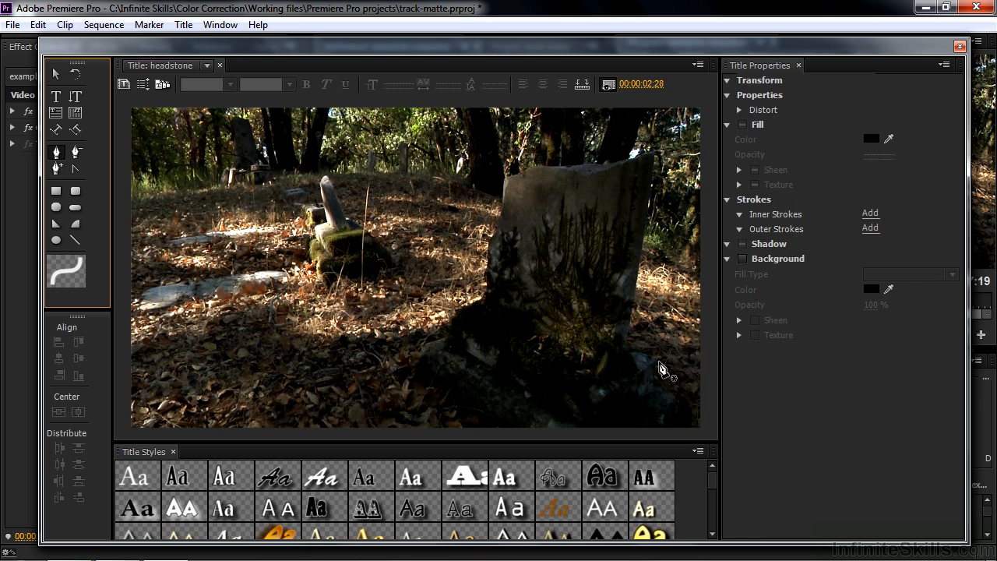
click(692, 436)
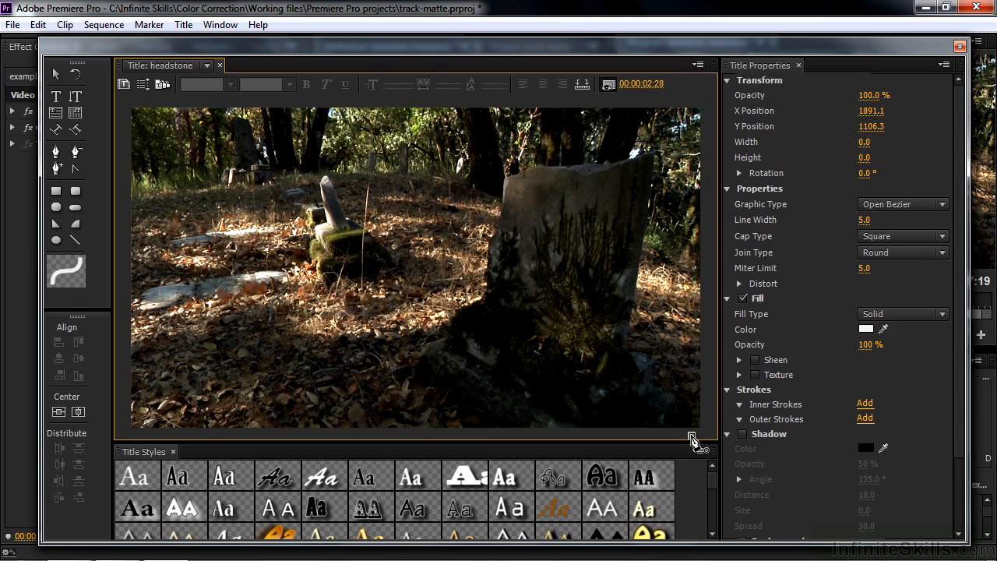
drag(692, 438, 659, 376)
click(657, 364)
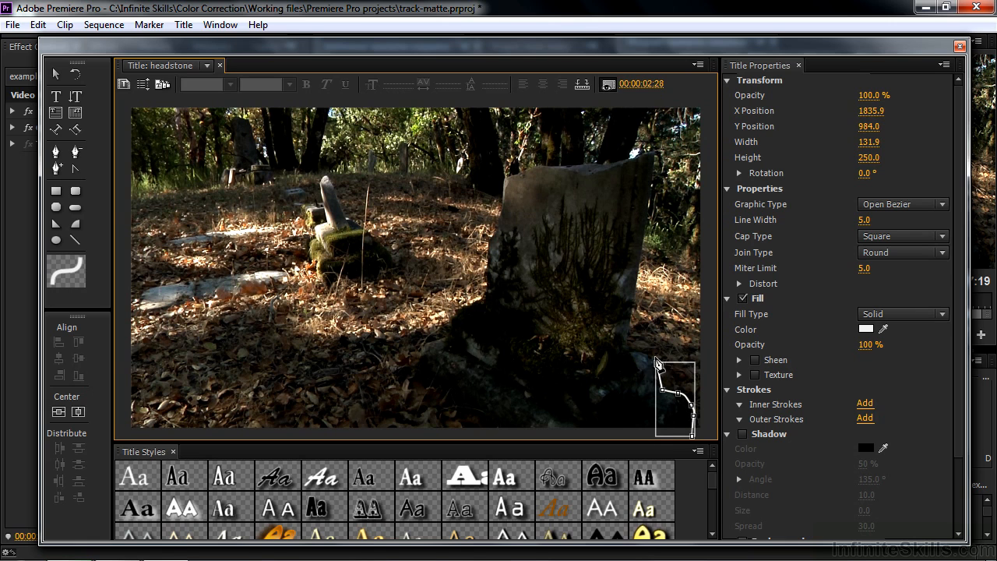
click(656, 357)
click(629, 352)
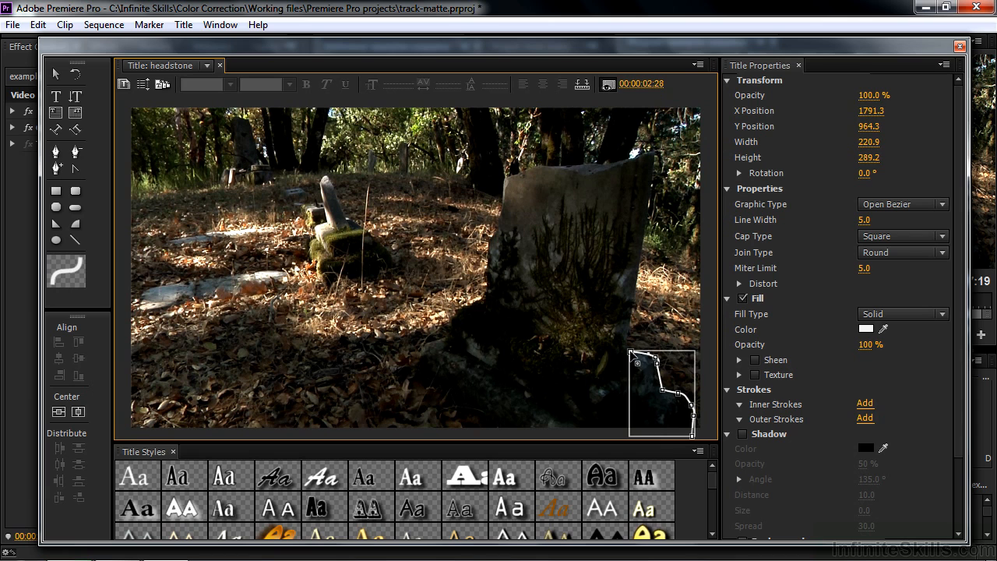
click(655, 154)
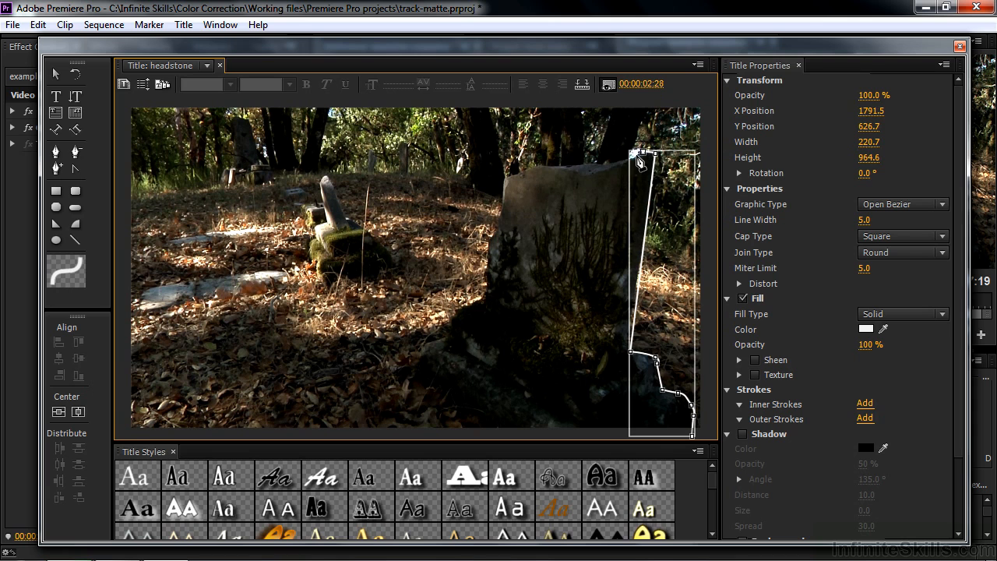
Continue the pen path along the headstone's top edge to its upper-left corner.
click(616, 162)
click(603, 163)
click(590, 164)
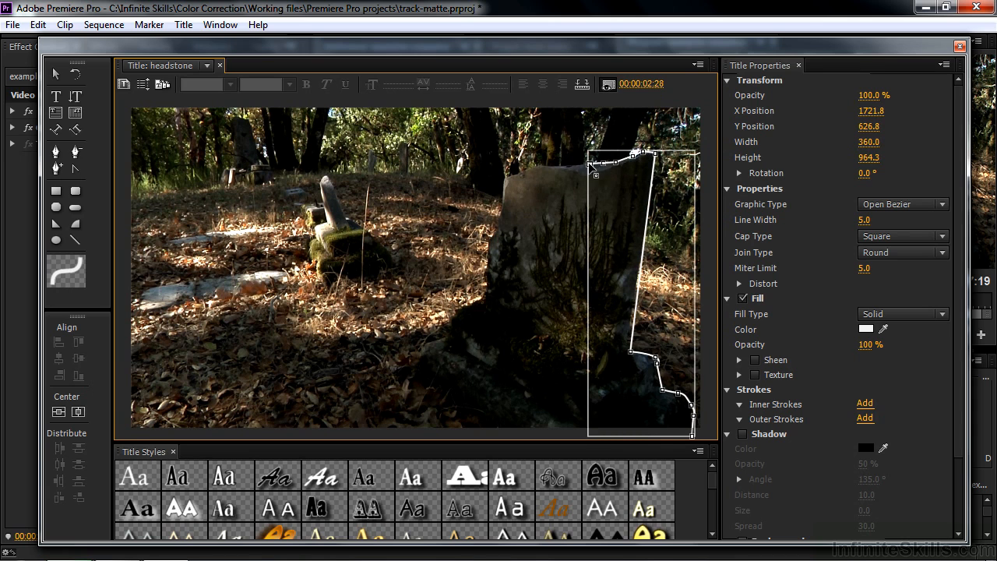
click(572, 165)
click(554, 166)
click(544, 164)
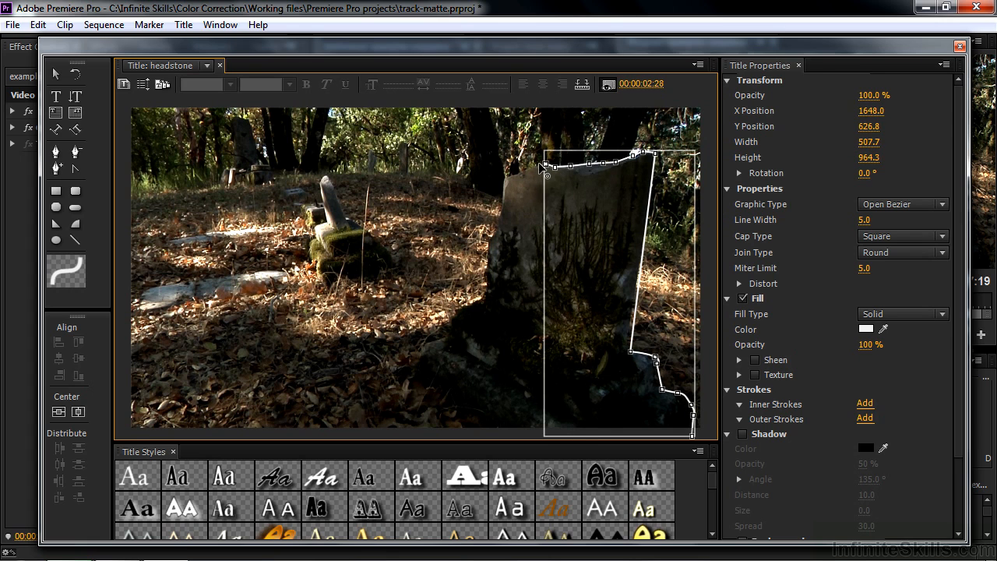
click(505, 177)
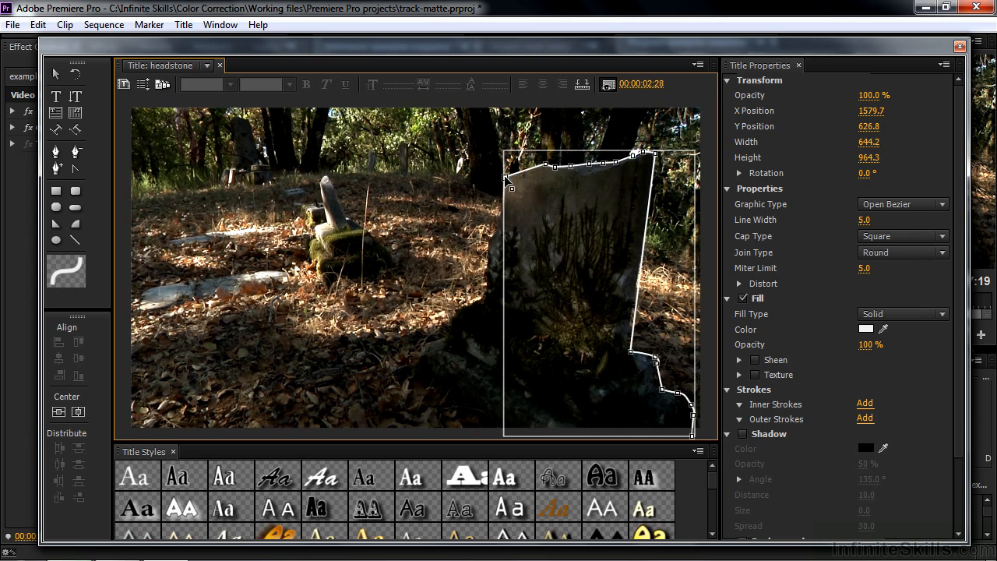
Continue the pen path down the headstone's left edge to where the stone meets its base.
click(504, 209)
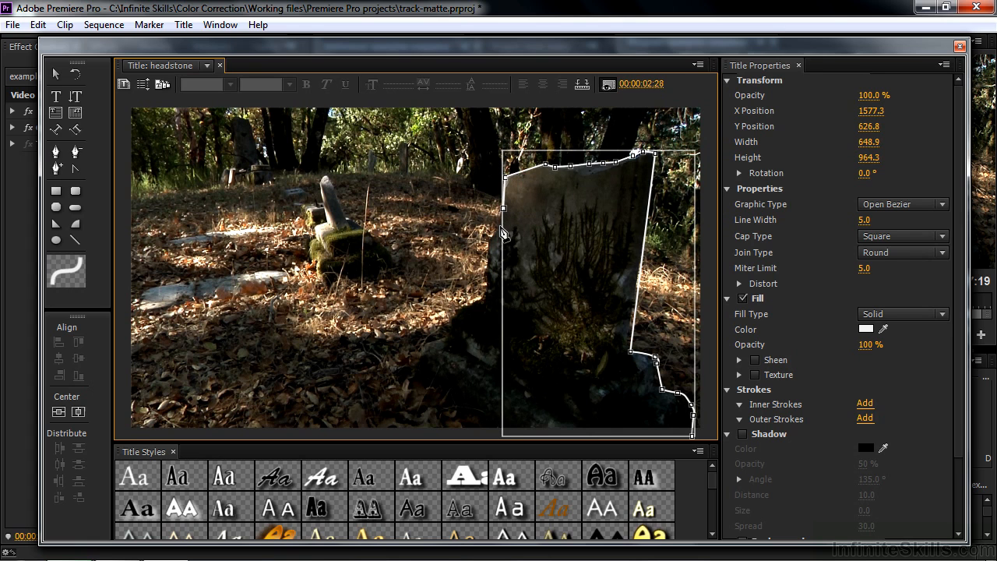
click(500, 227)
click(489, 239)
click(489, 257)
click(486, 275)
click(487, 293)
click(479, 300)
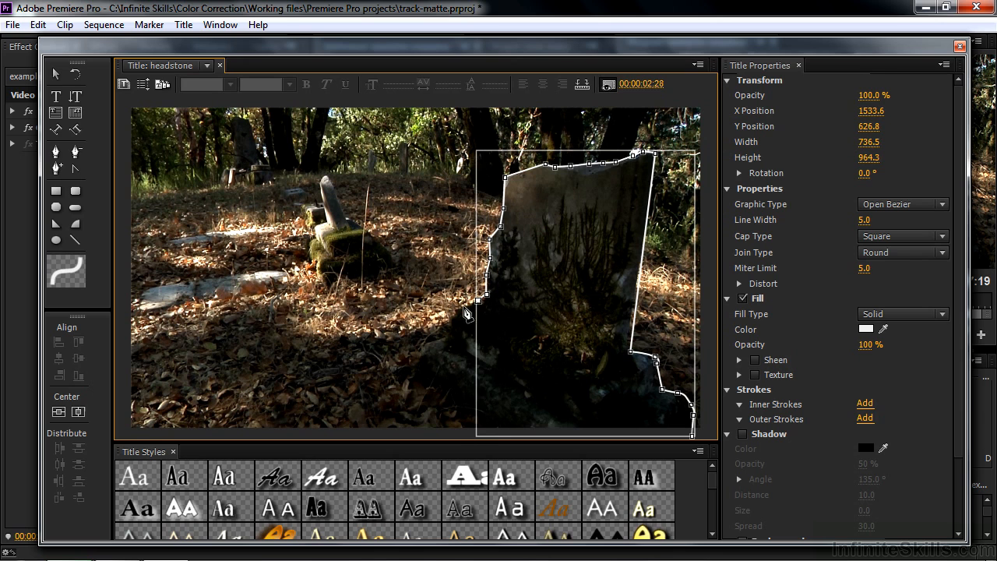
Trace the left side of the headstone's base down past the frame's lower edge and close the path at its starting point.
click(457, 308)
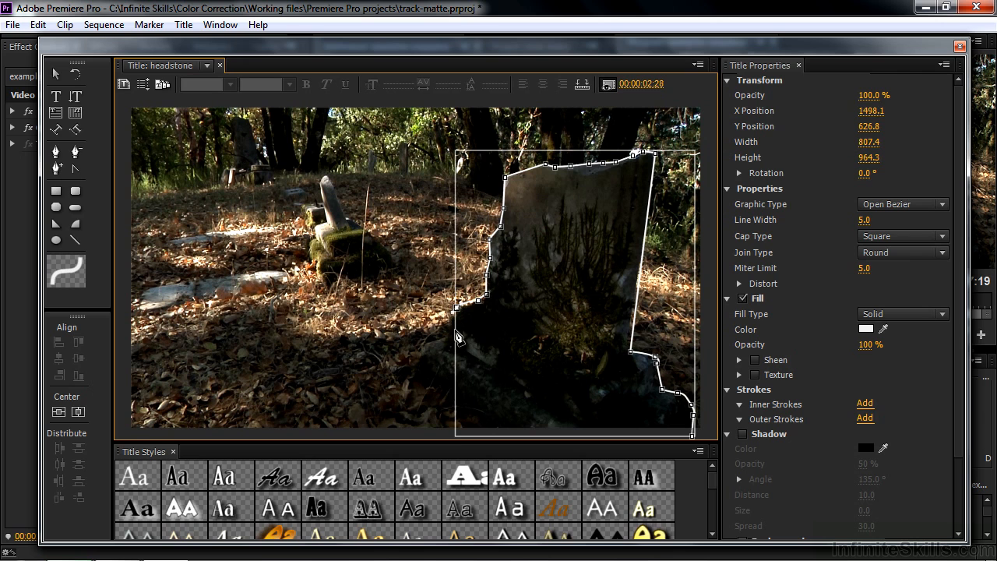
click(452, 327)
click(448, 333)
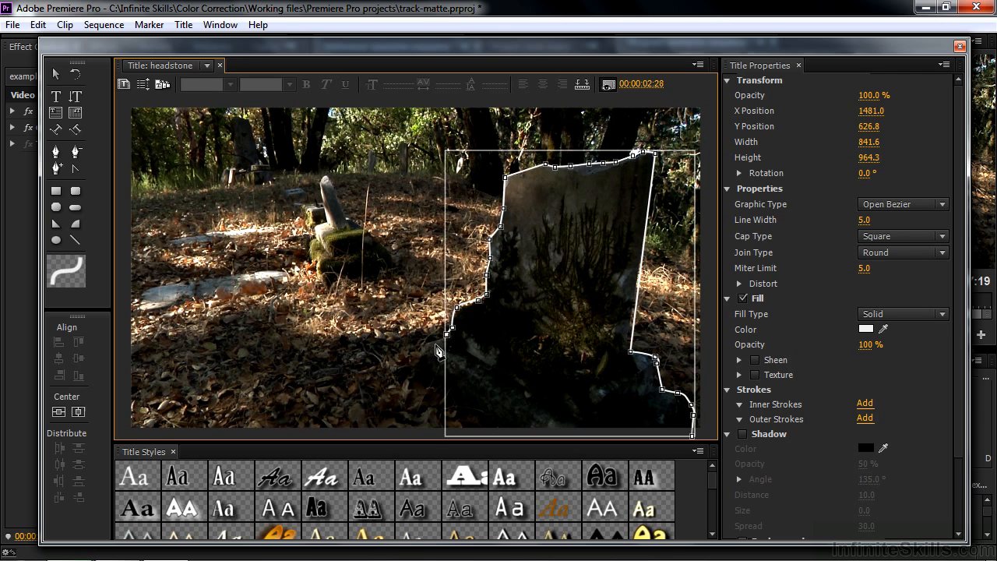
click(426, 344)
click(427, 368)
click(445, 382)
click(458, 395)
click(475, 408)
click(507, 431)
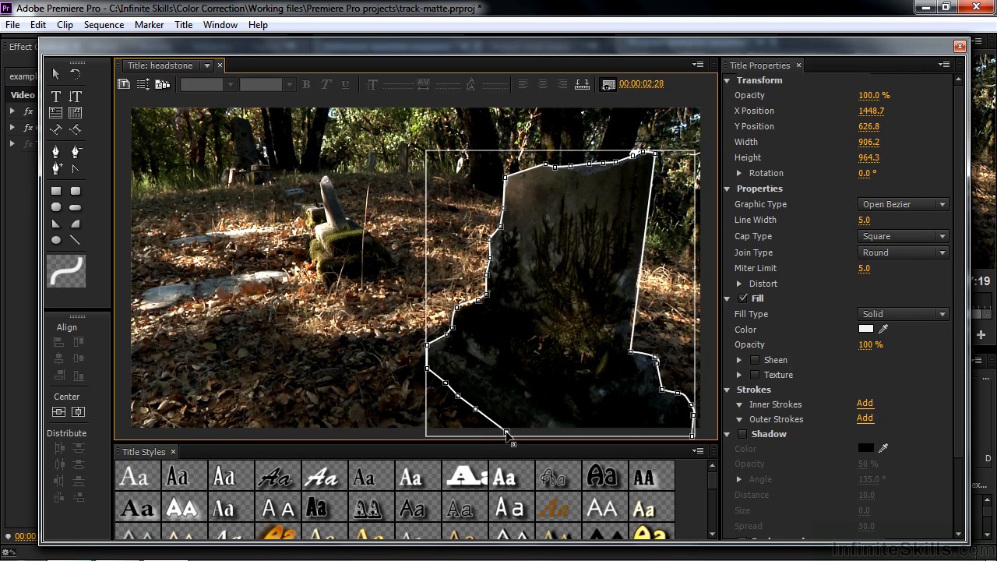
click(694, 438)
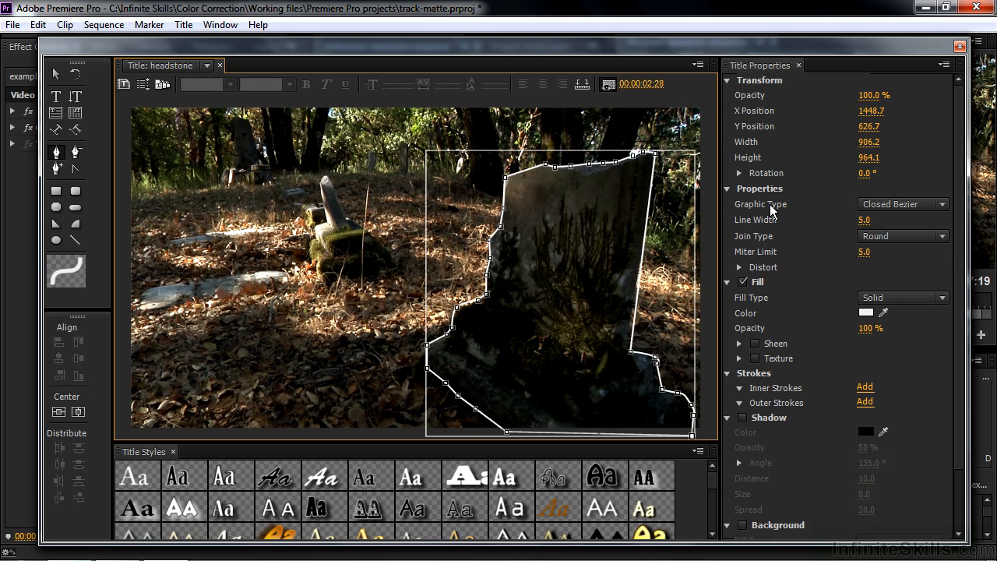
Change the traced shape's graphic type to Filled Bezier and lower its fill opacity to 23%.
click(948, 206)
click(819, 393)
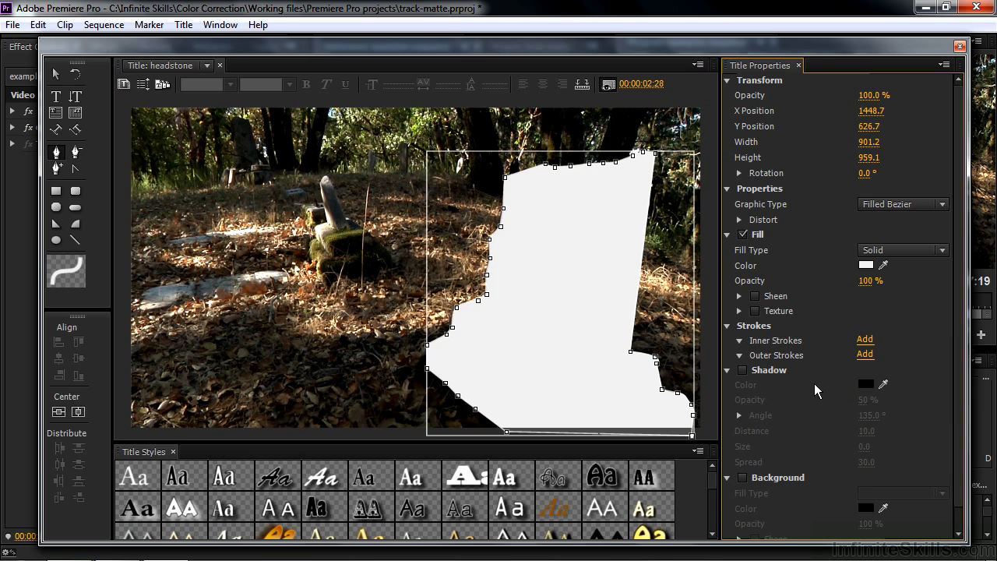
drag(865, 282, 807, 282)
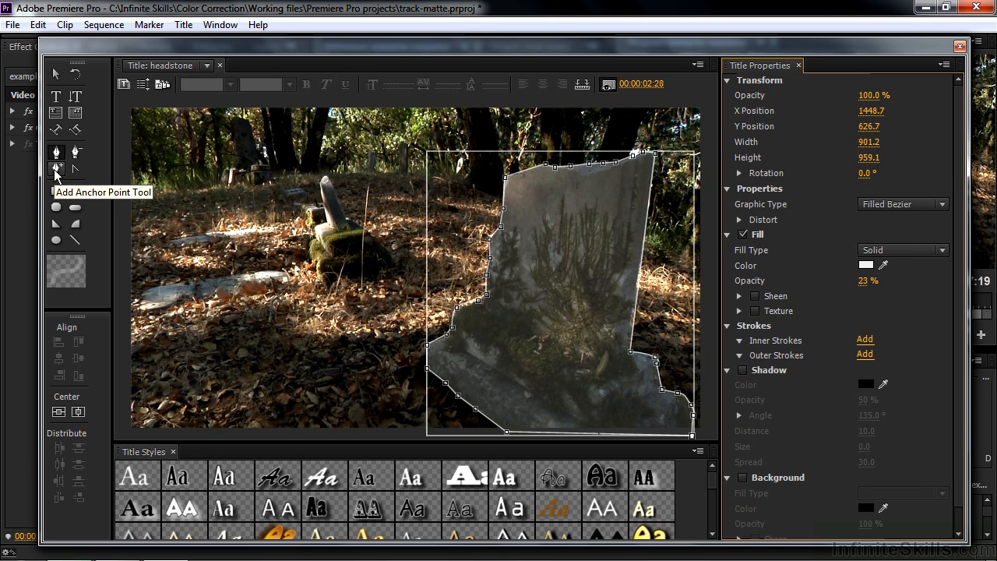
Add an anchor point on the upper-left shoulder of the base outline, and select the Pen tool's existing anchor on the stone's left edge.
click(56, 170)
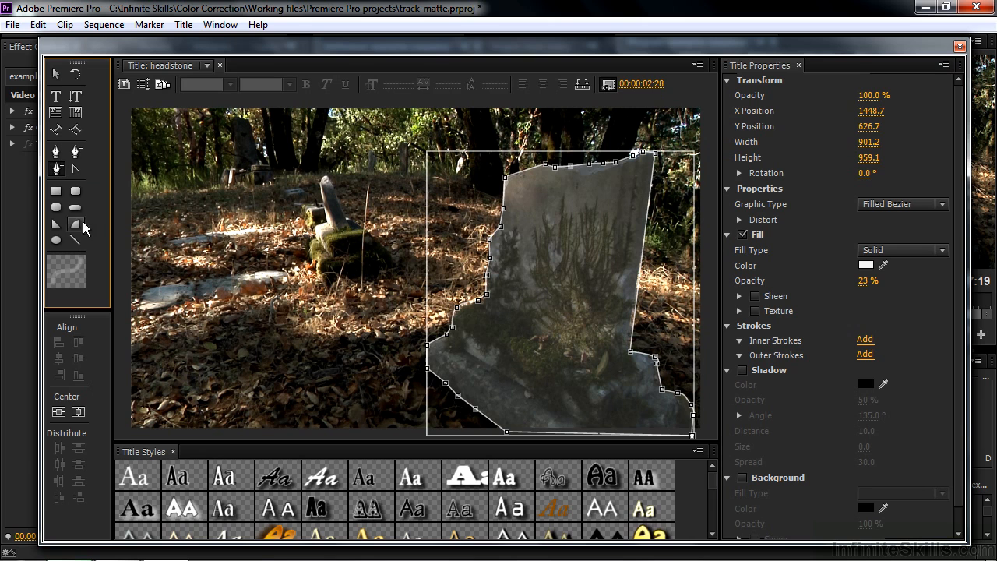
click(467, 302)
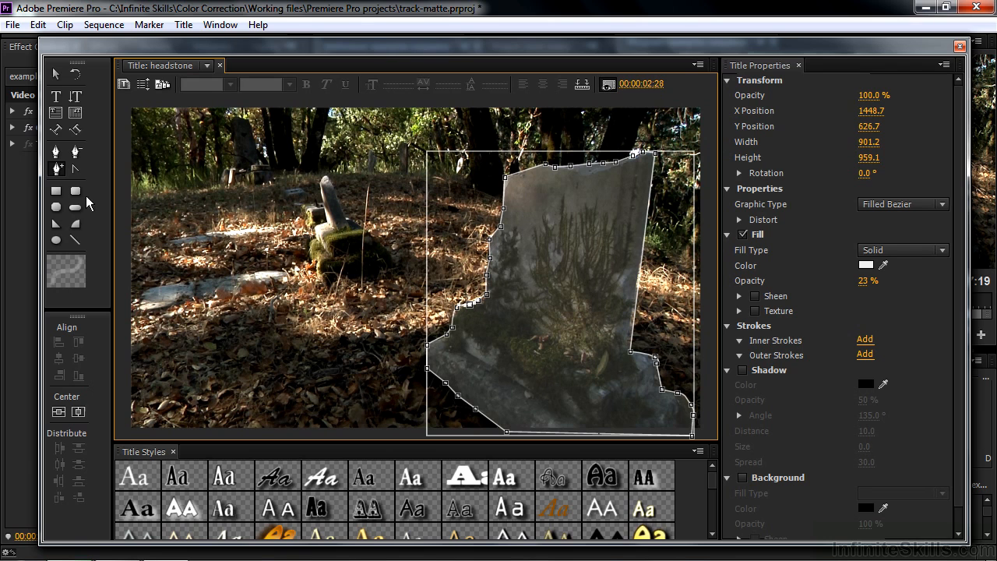
click(57, 153)
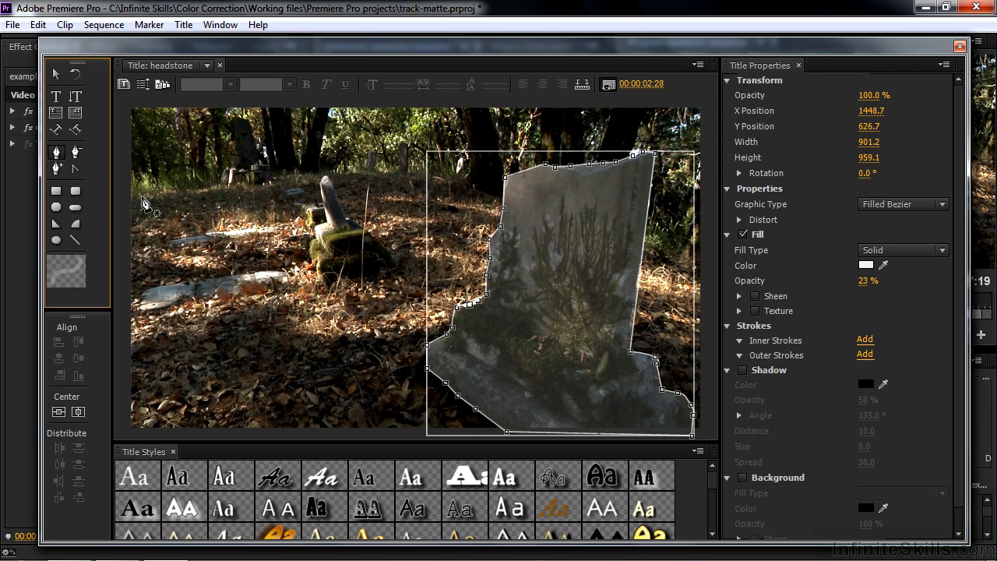
click(490, 243)
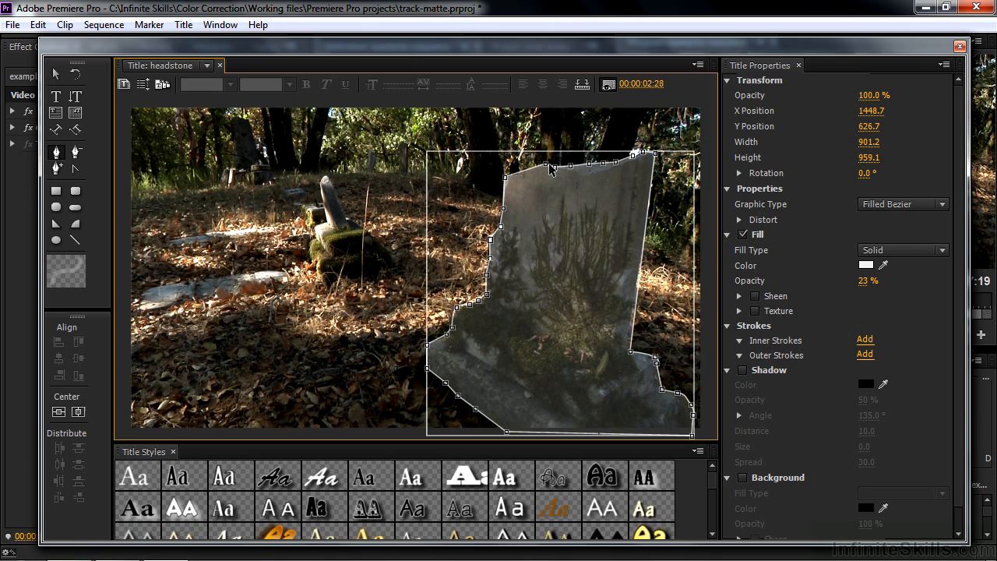
Add an anchor point on the headstone outline's top edge near the left corner, and set the fill opacity to 100%.
click(56, 168)
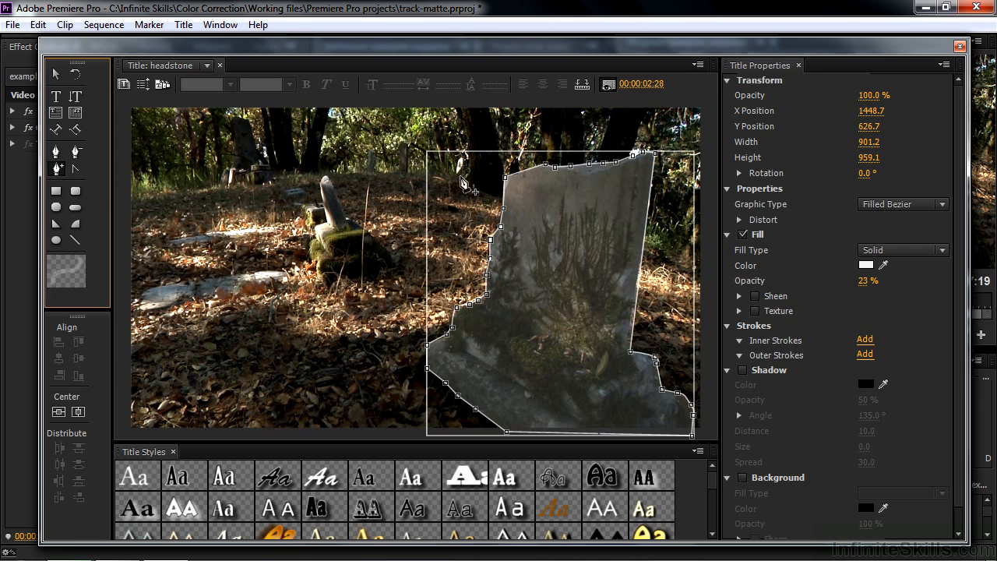
click(522, 170)
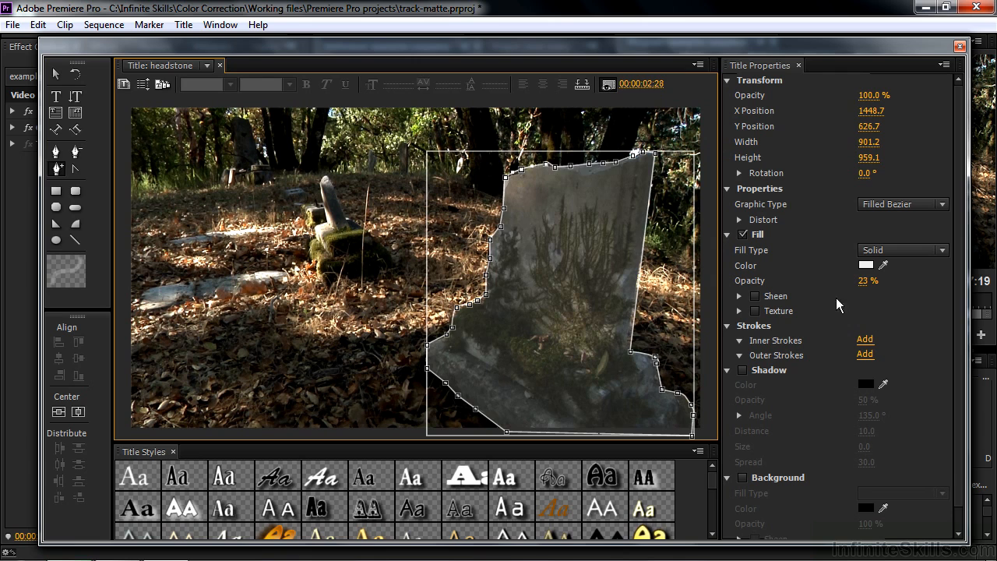
drag(864, 280, 919, 280)
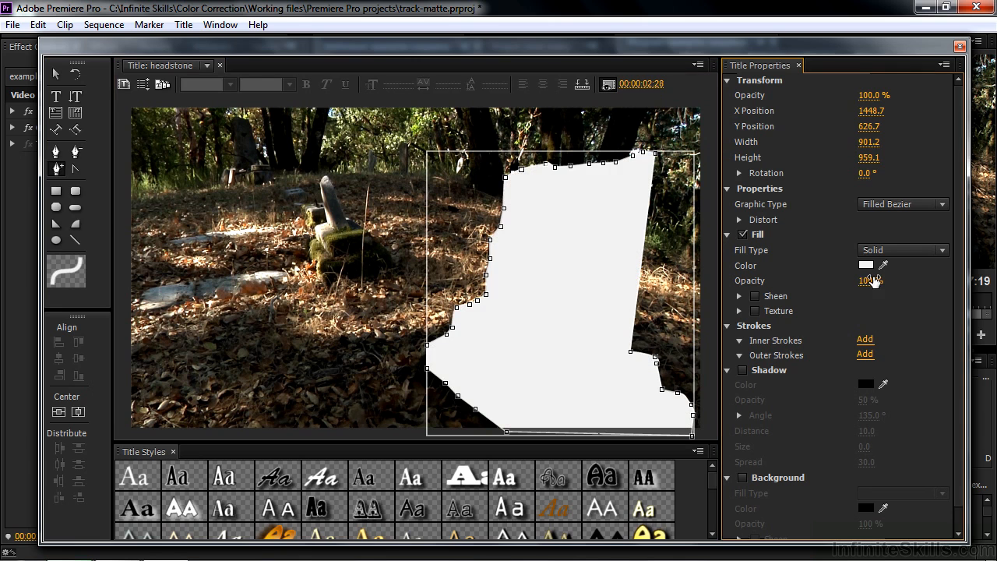
Close the title window, place the headstone title on V3 at the sequence start, and extend it to the headstone.mp4 clip's end.
click(960, 46)
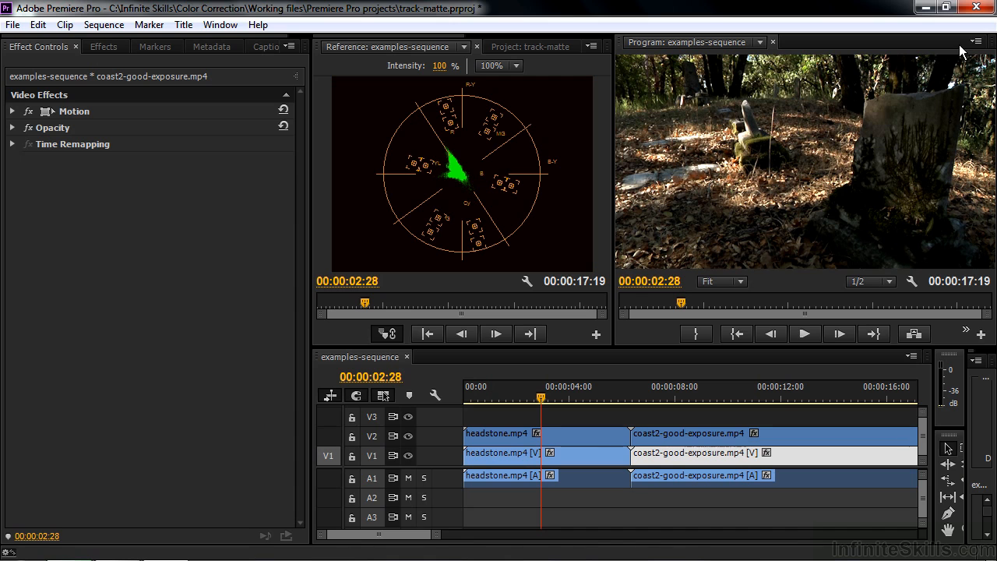
click(545, 45)
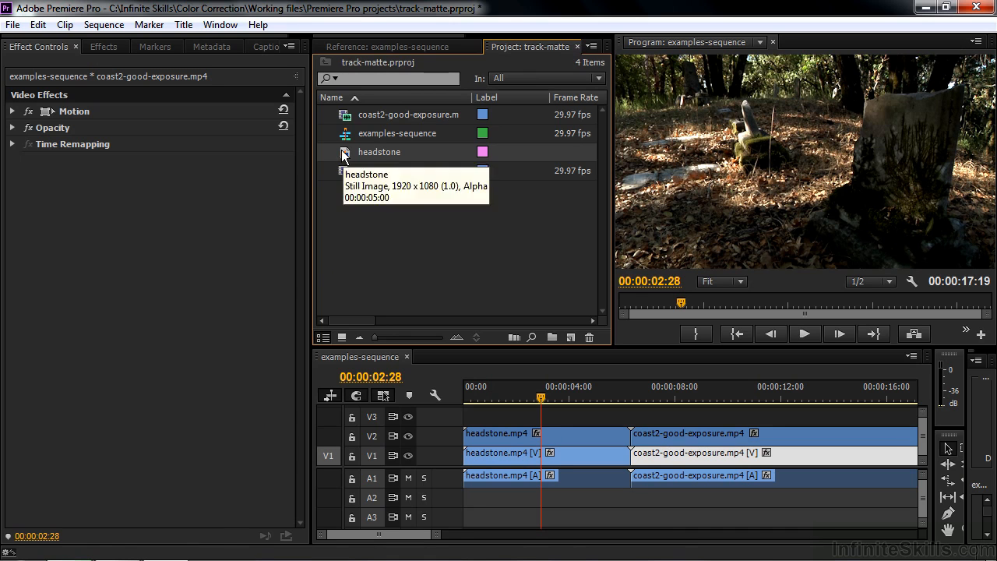
drag(344, 152, 467, 414)
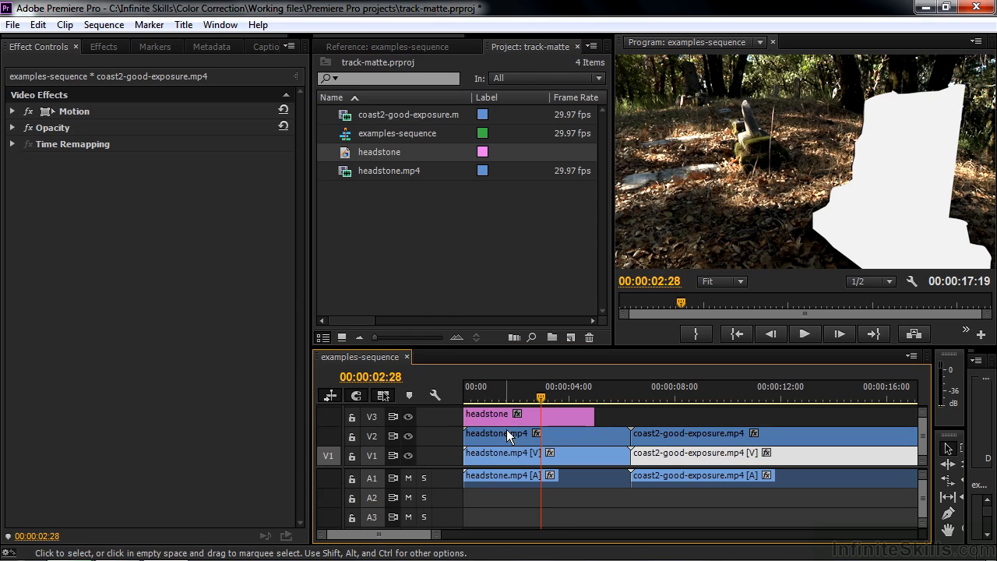
drag(590, 418, 621, 432)
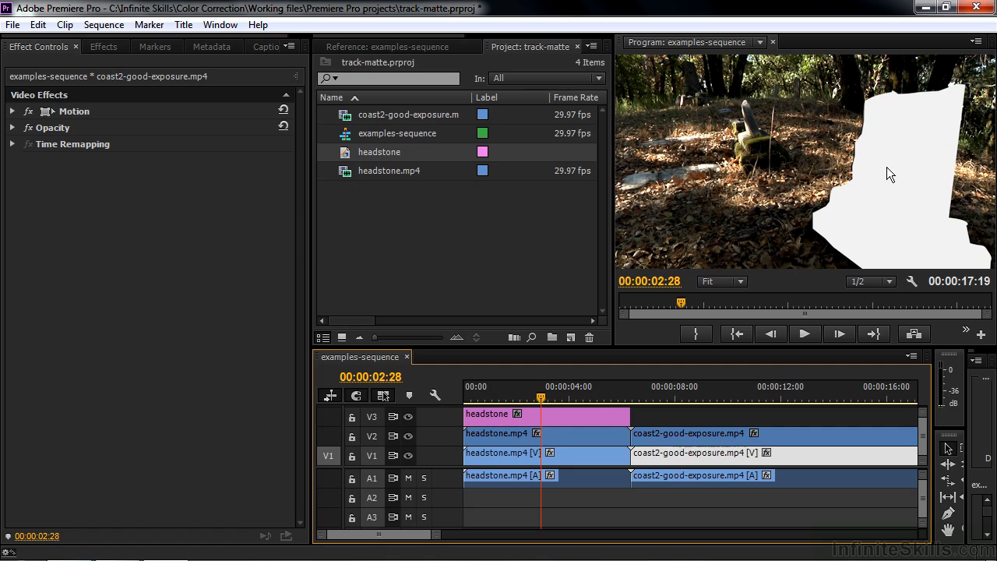
Apply the Track Matte Key effect from the Keying video effects to the headstone.mp4 clip on V2.
click(104, 49)
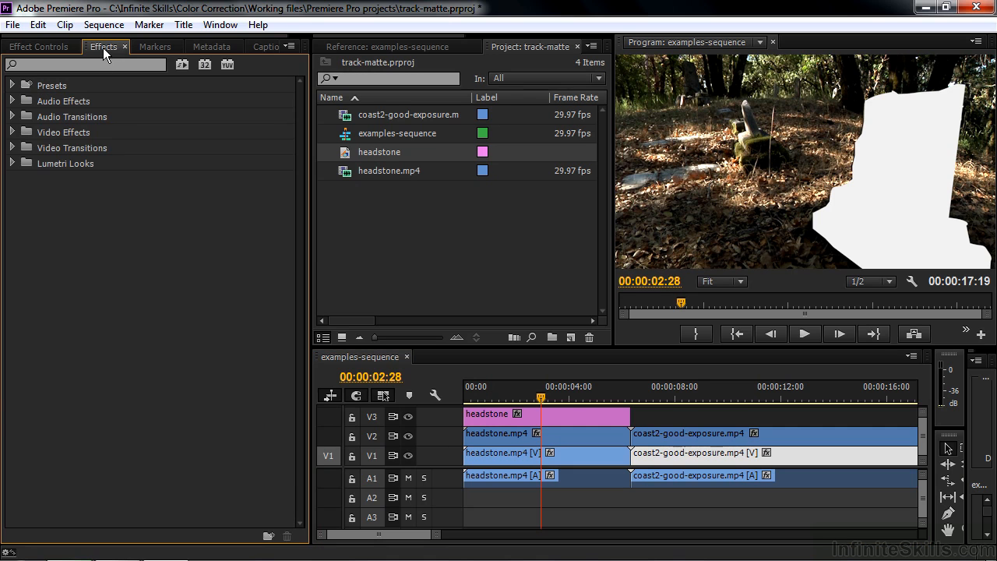
click(13, 133)
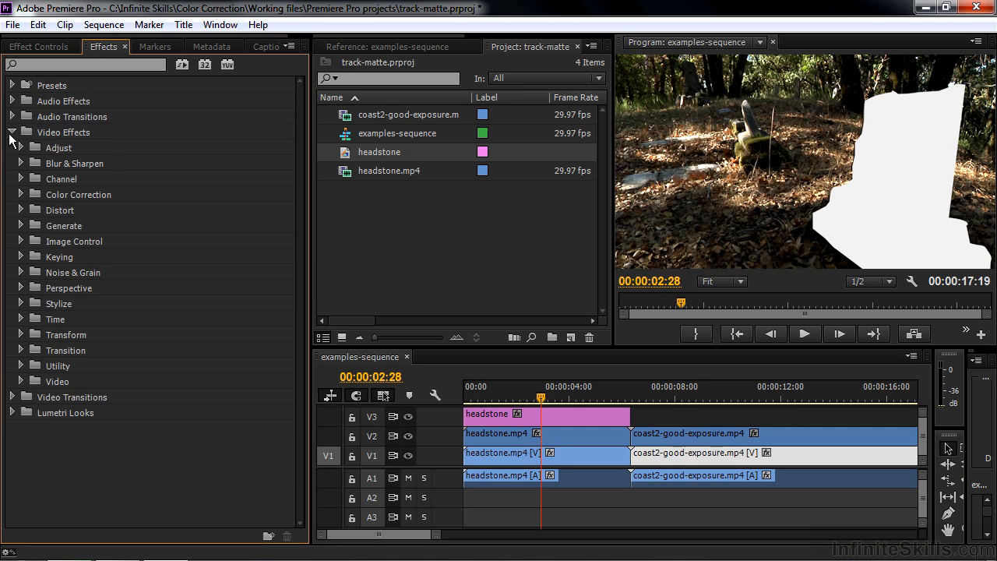
click(20, 257)
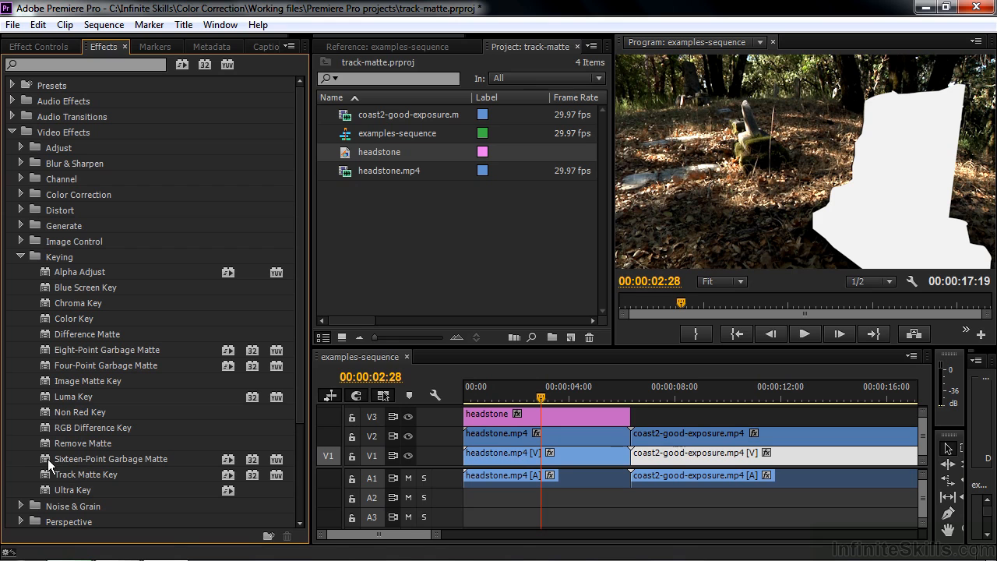
drag(46, 469, 504, 438)
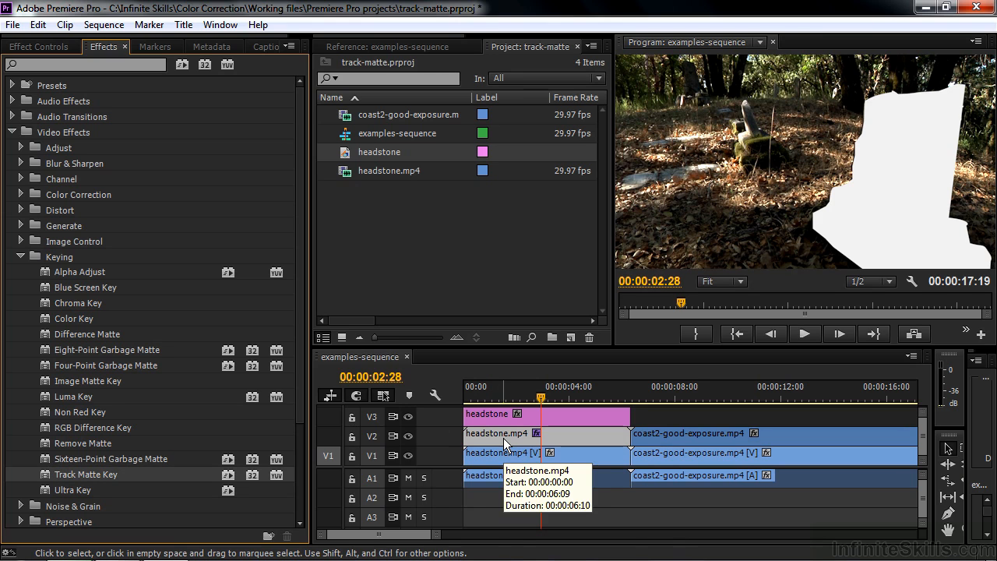
Set the Track Matte Key's matte to Video 3 and hide track V1 to isolate the matted headstone.
click(27, 48)
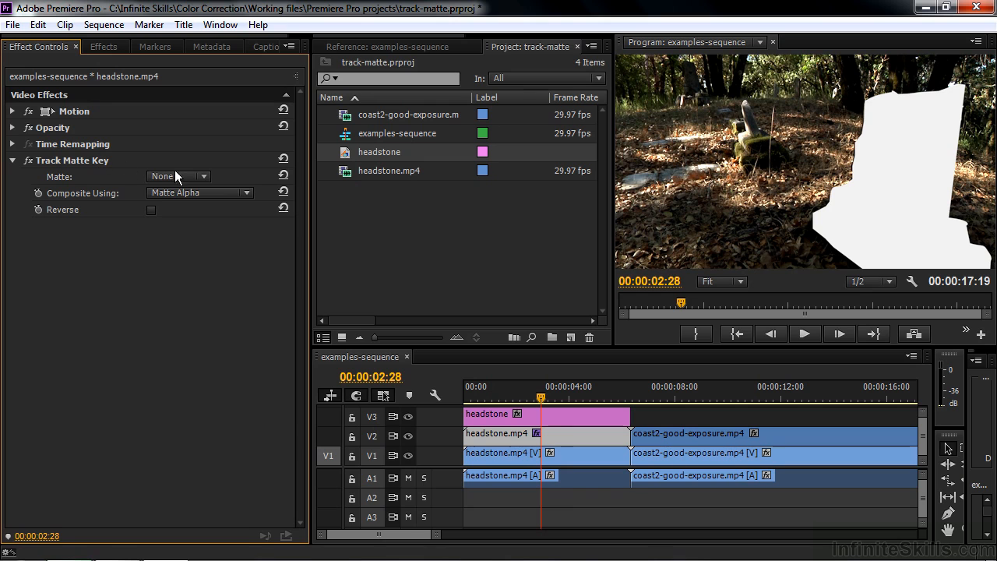
click(206, 176)
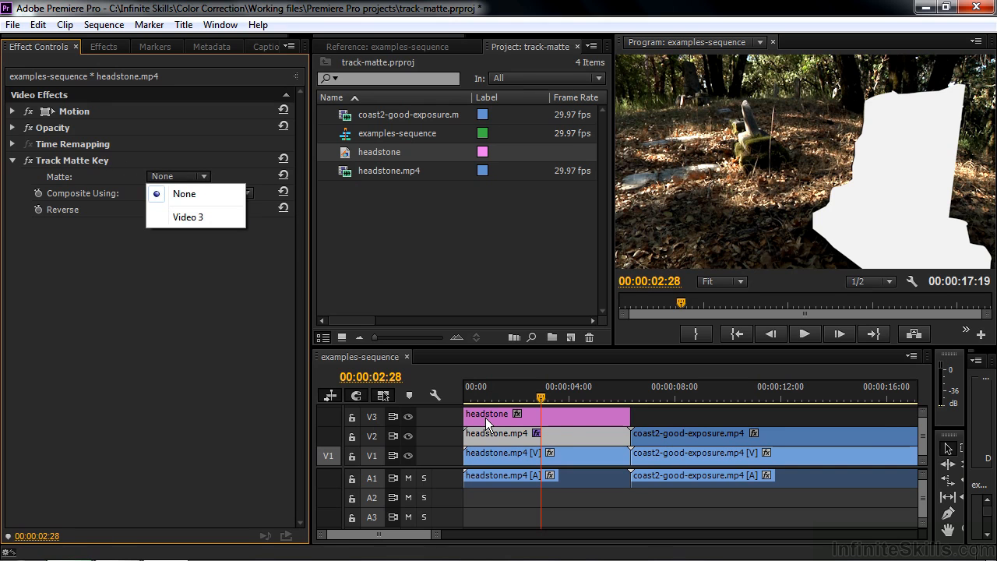
click(190, 219)
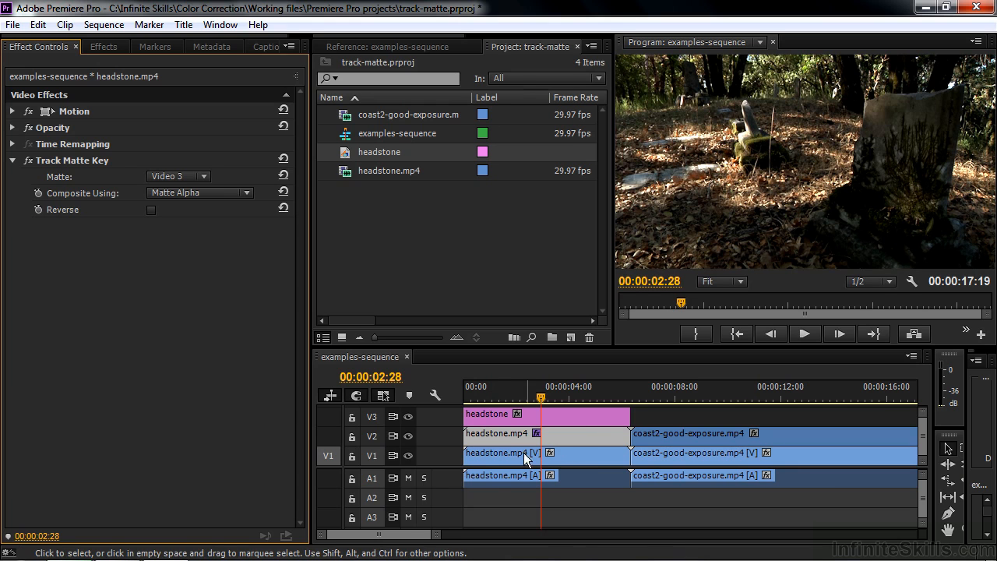
click(408, 457)
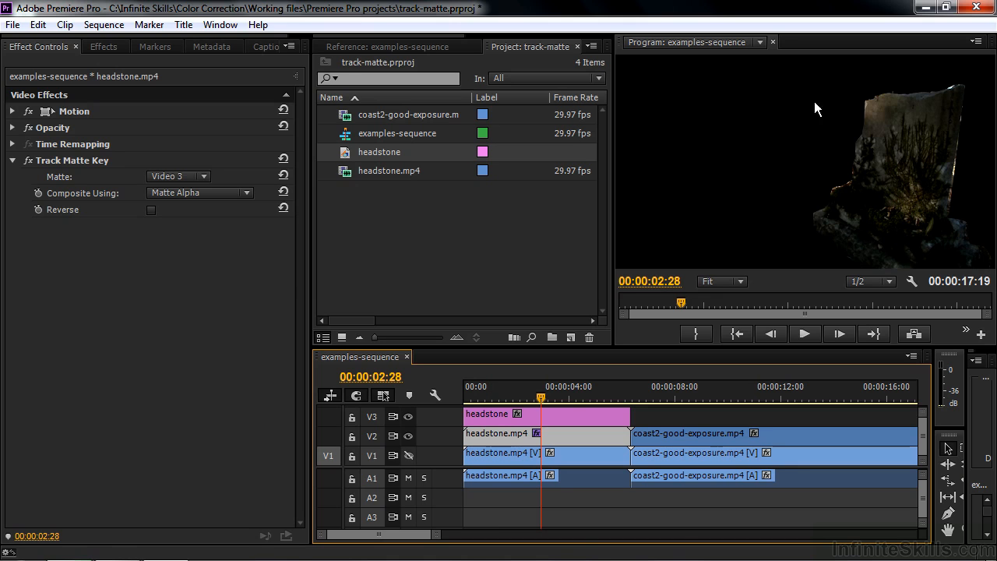
Apply the Luma Curve color correction effect to the headstone.mp4 clip on V2.
click(104, 47)
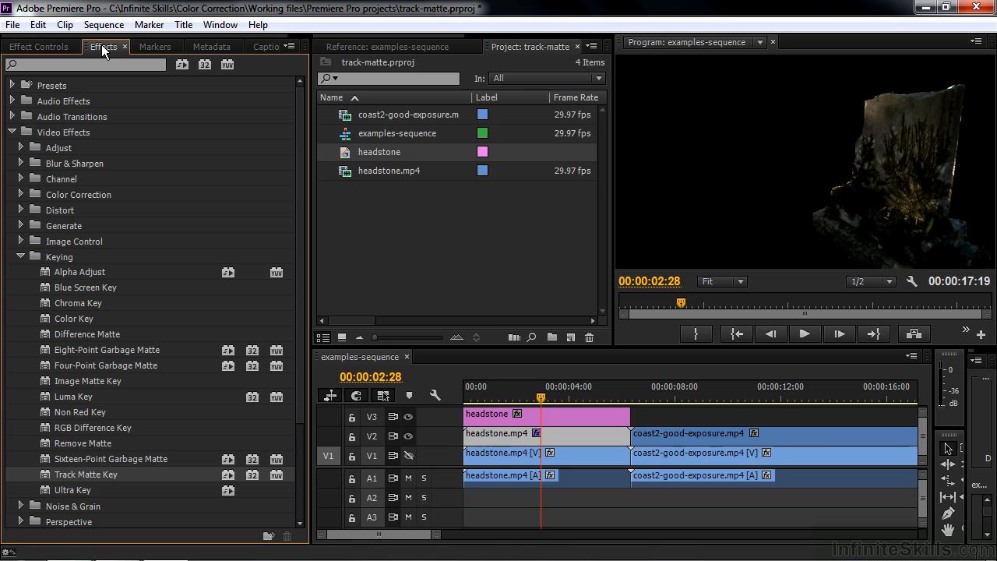
click(20, 194)
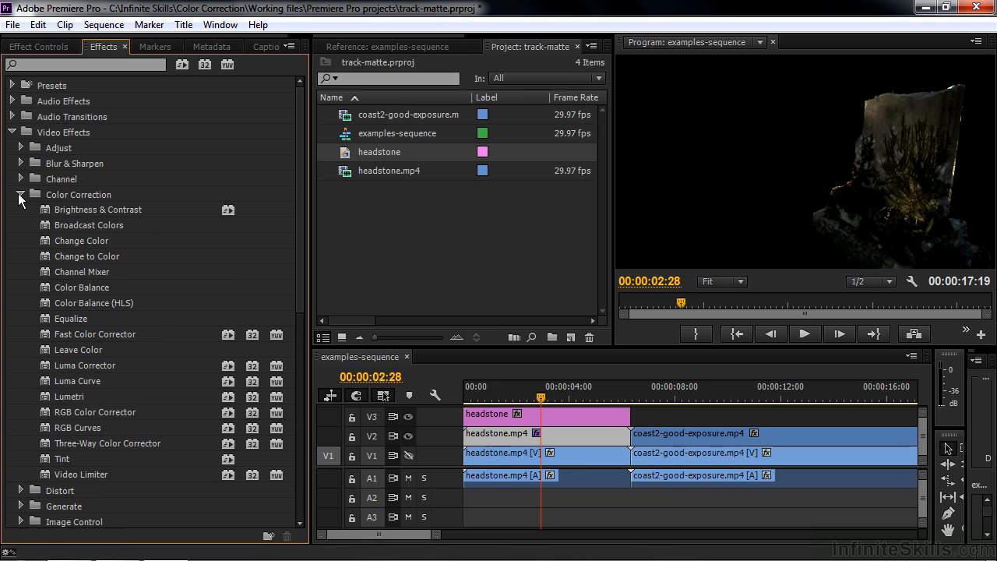
click(45, 380)
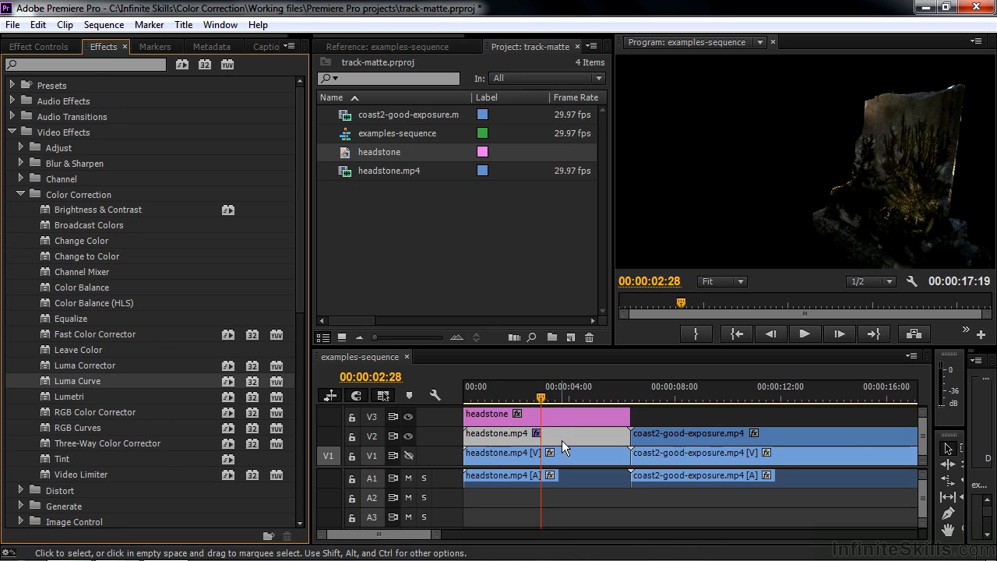
Show track V1 again and bend the V2 clip's luma curve upward around its middle to brighten the headstone.
click(39, 47)
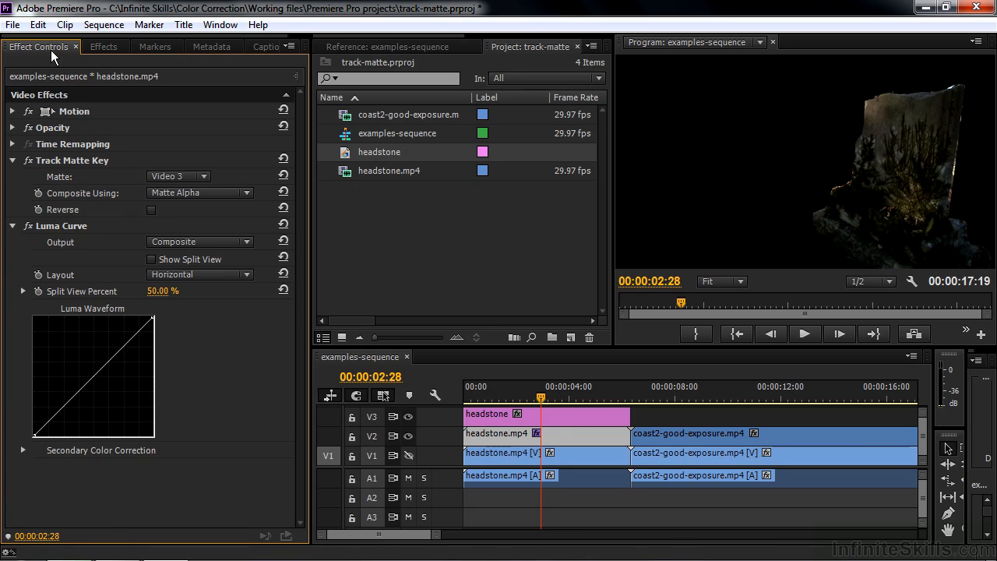
click(408, 457)
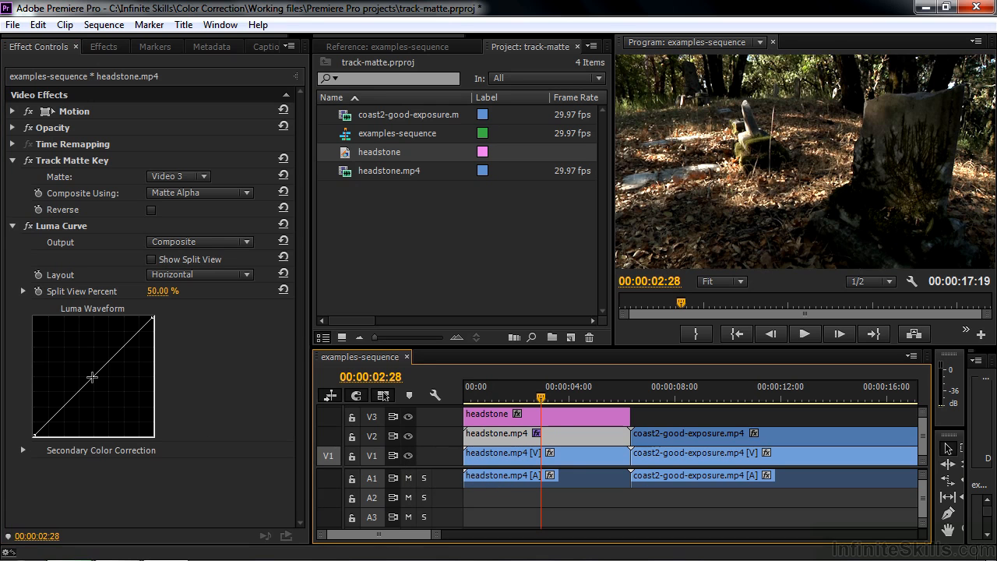
drag(92, 377, 75, 374)
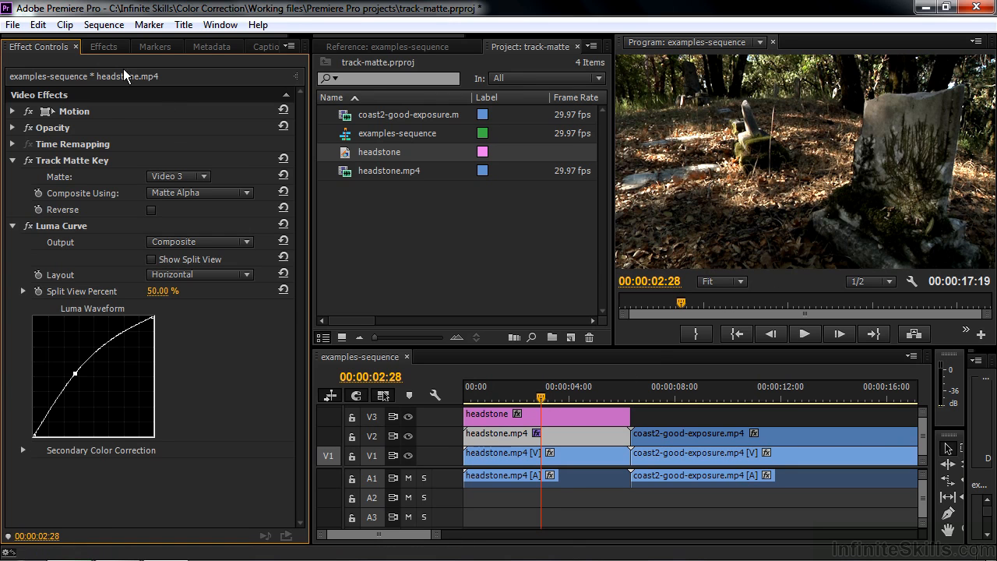
Apply the Gaussian Blur effect from Blur & Sharpen to the headstone title on V3.
click(106, 46)
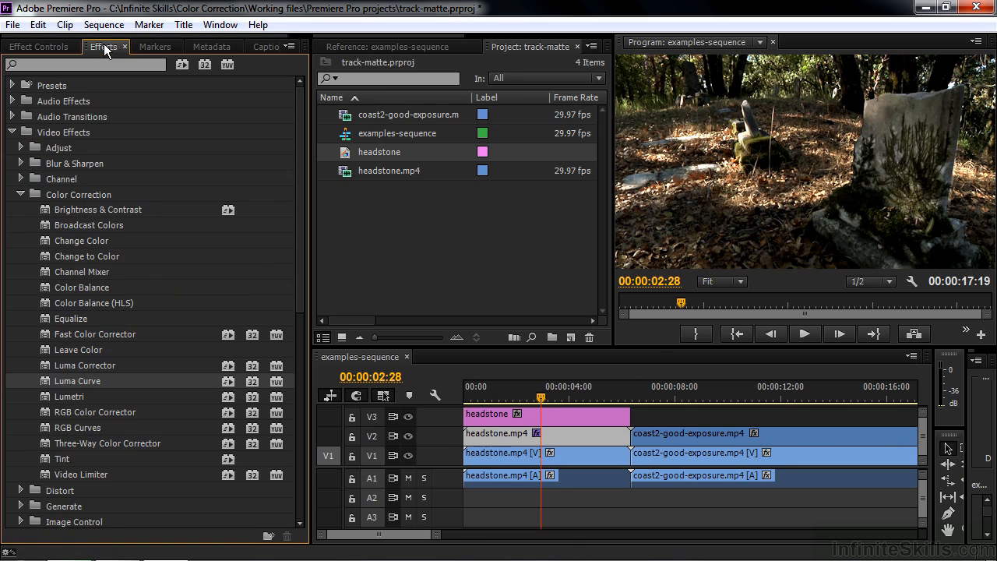
click(22, 162)
drag(45, 269, 545, 419)
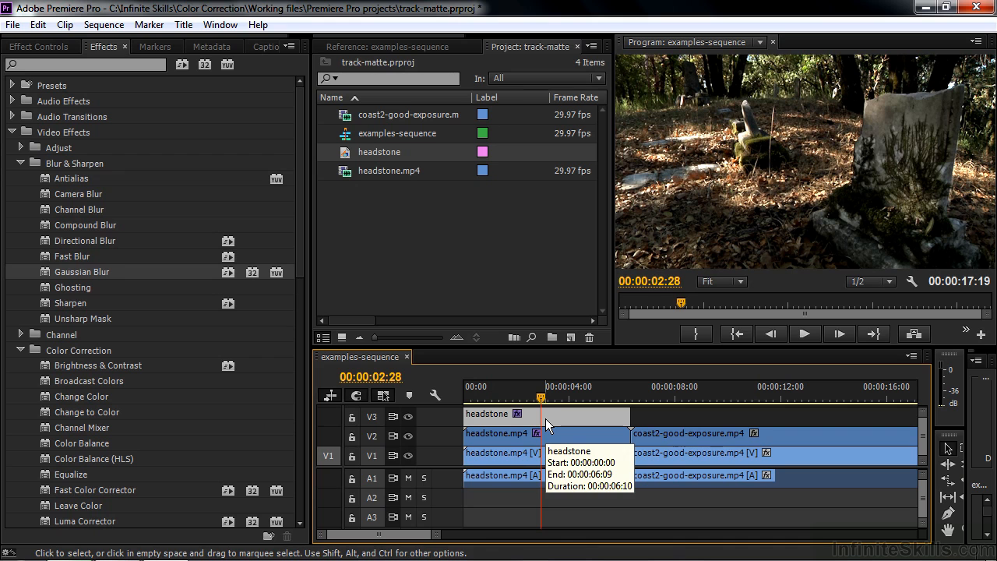
With tracks V1 and V2 temporarily hidden, set the headstone title's Gaussian Blur blurriness to 20.0.
click(409, 436)
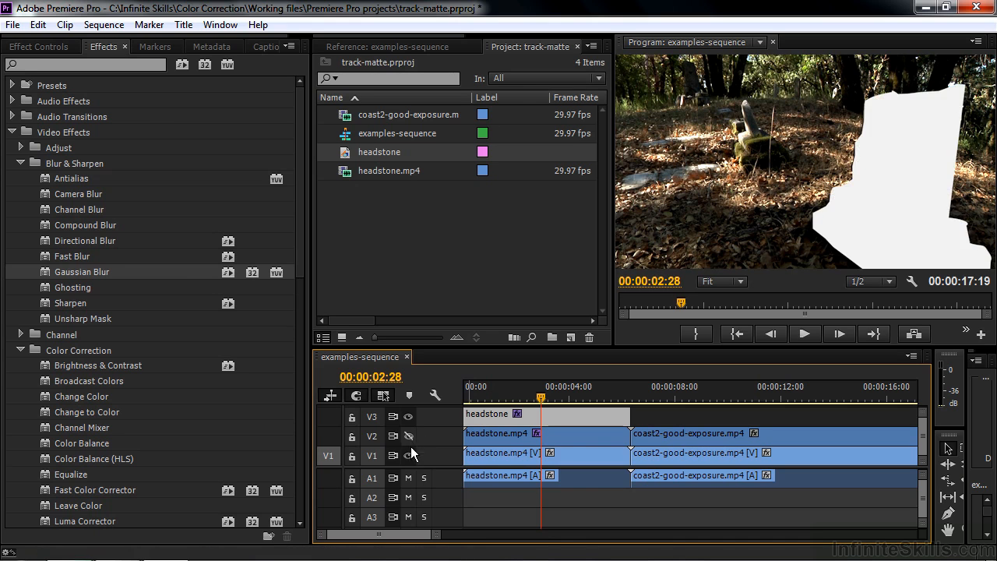
click(409, 454)
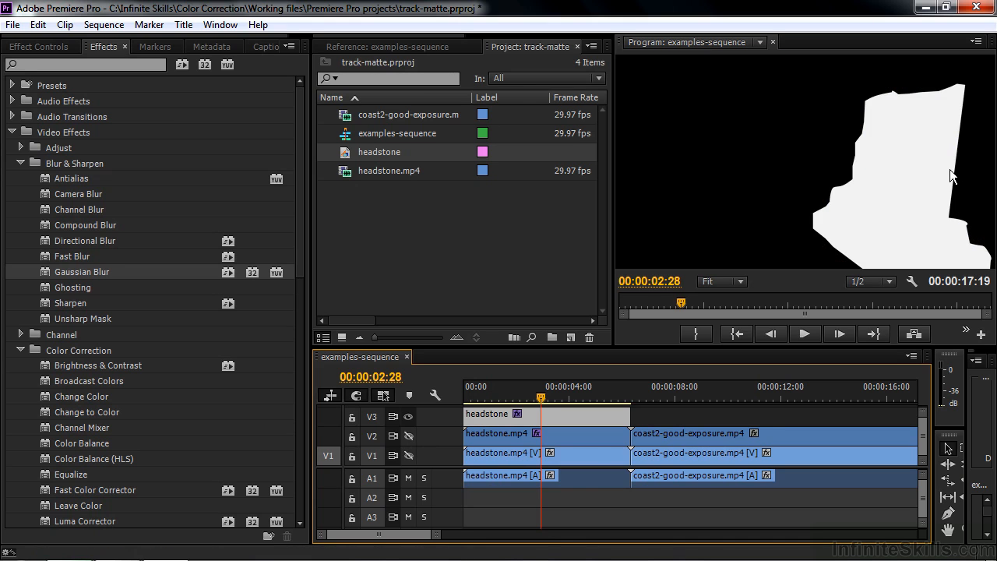
click(50, 41)
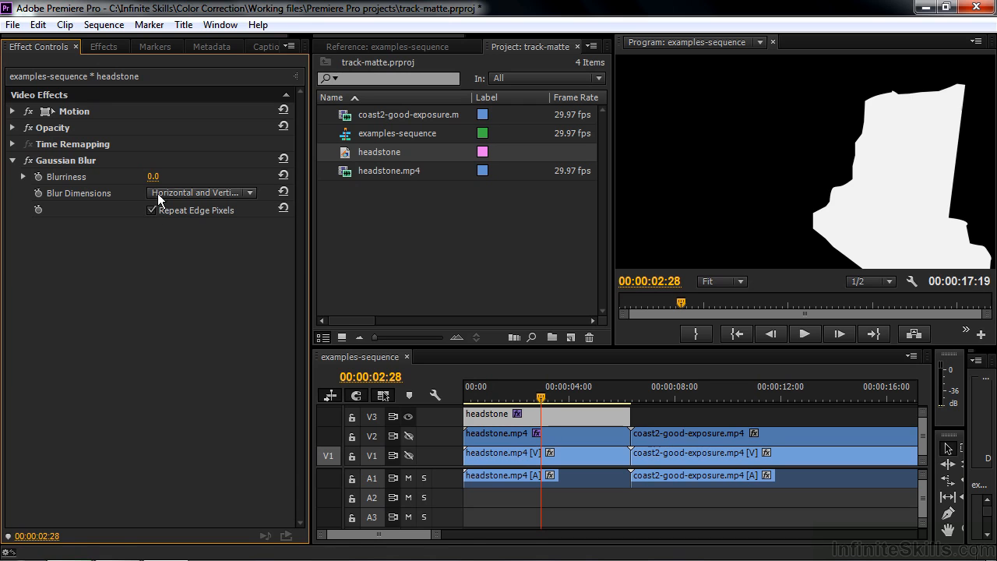
mouse_move(153, 177)
mouse_down()
mouse_move(172, 177)
mouse_move(157, 185)
mouse_up()
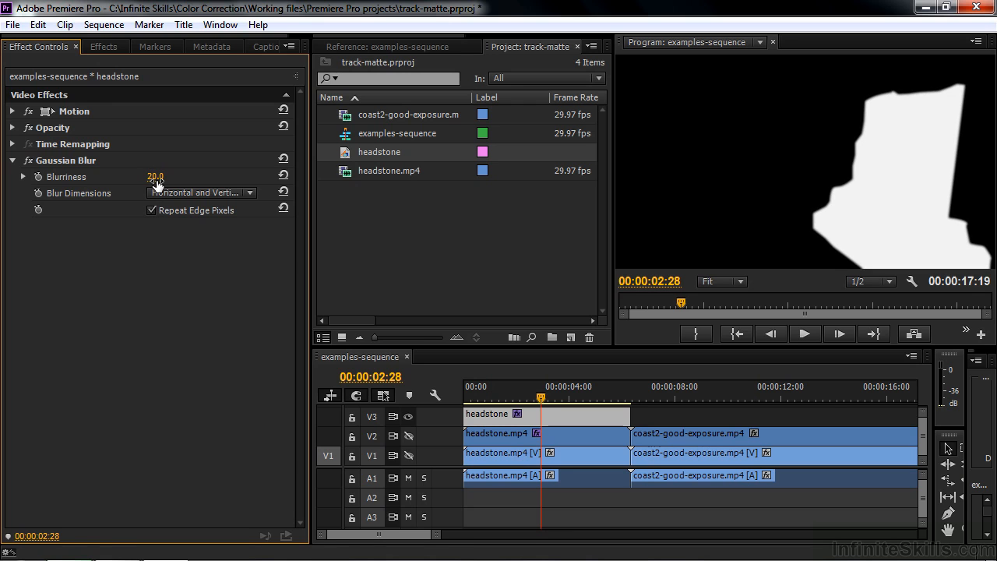
click(409, 437)
click(408, 456)
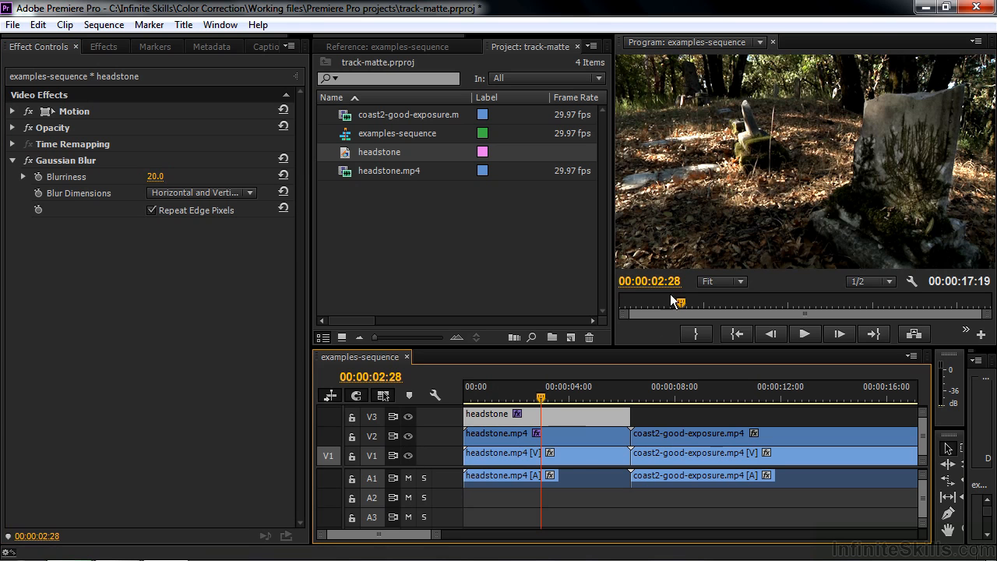
Apply the Luma Curve effect to the background headstone.mp4 clip on V1.
click(568, 455)
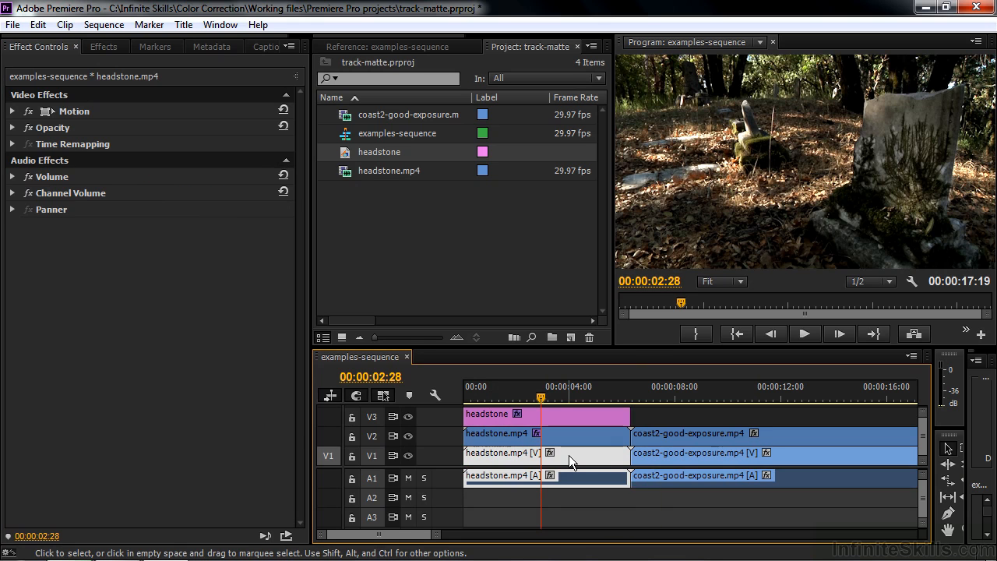
click(98, 48)
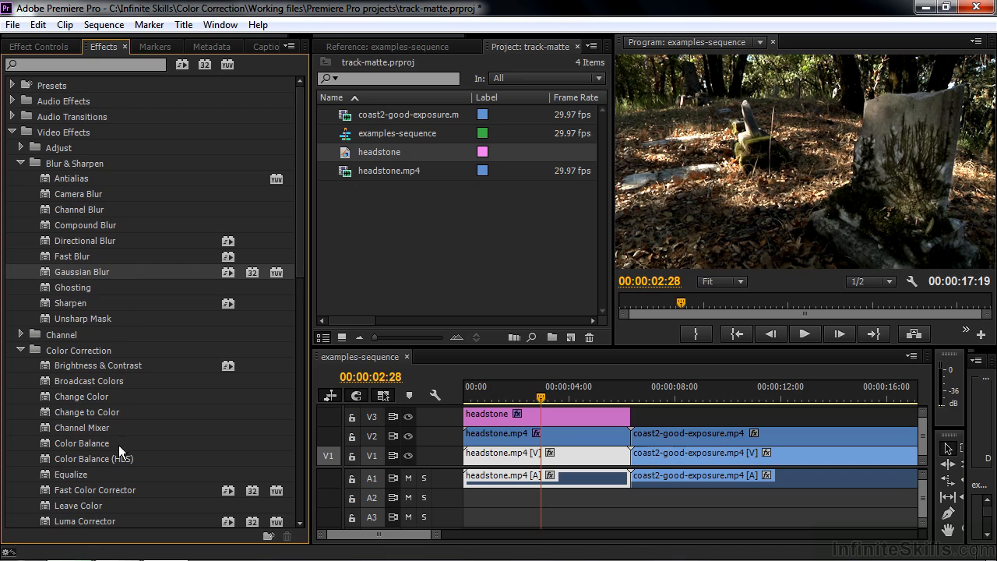
scroll(121, 456, down, 1)
drag(46, 521, 576, 454)
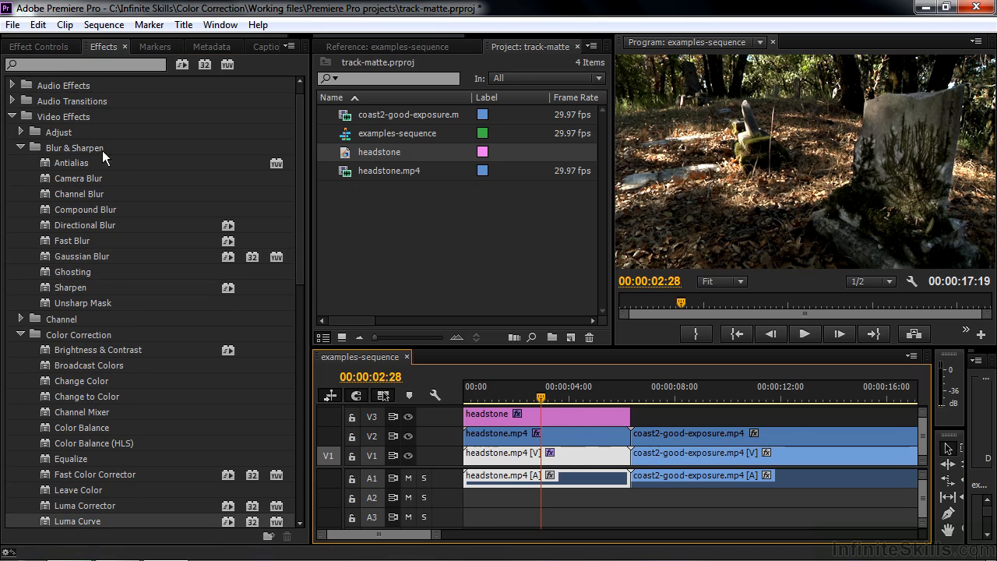
Bend the V1 clip's luma curve moderately downward around its middle to darken the background around the headstone.
click(42, 46)
drag(94, 310, 110, 324)
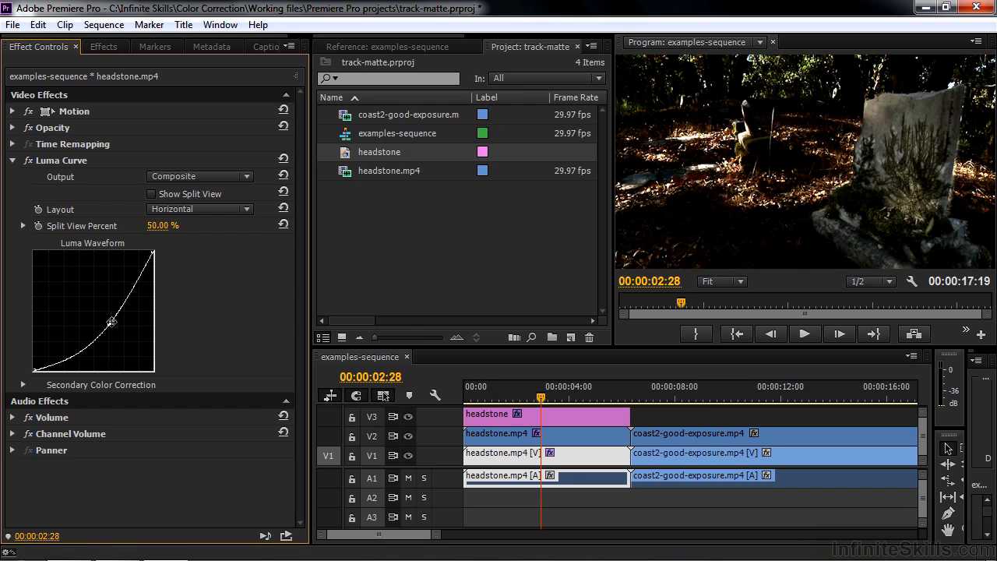
drag(110, 323, 101, 323)
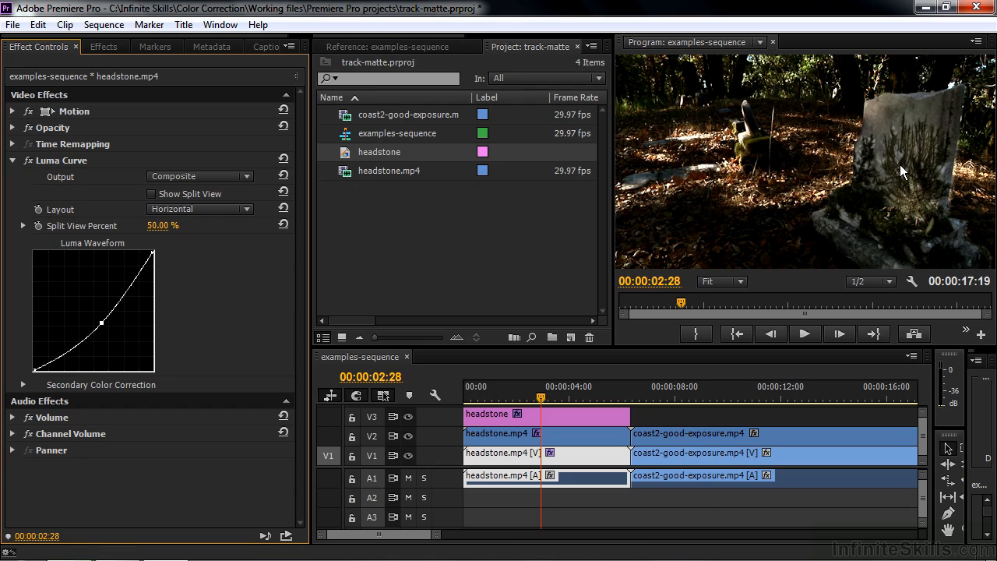
Create a new 1920 x 1080 title named coast with the playhead at 00:00:08:28 over the coast2-good-exposure.mp4 clip.
click(699, 390)
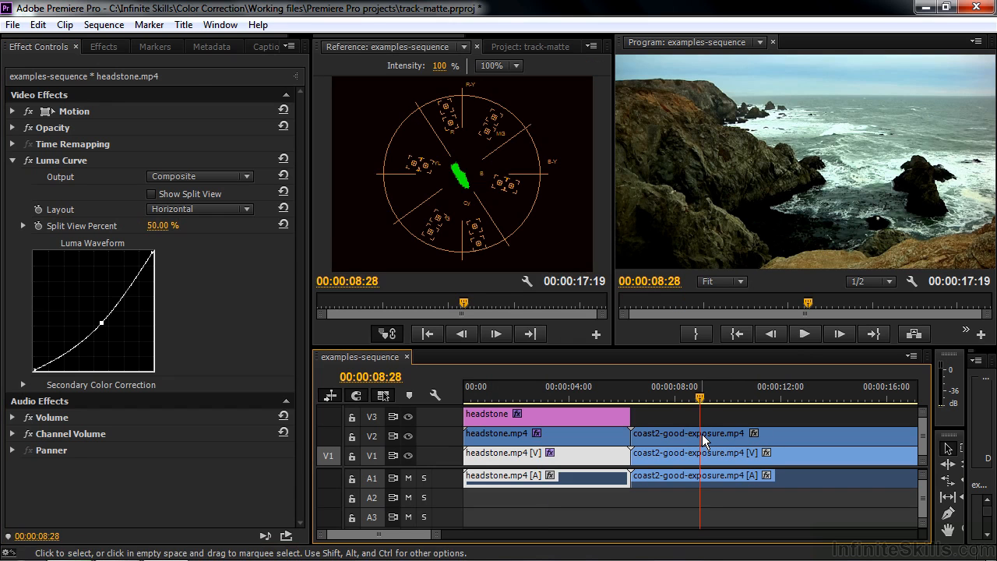
click(703, 438)
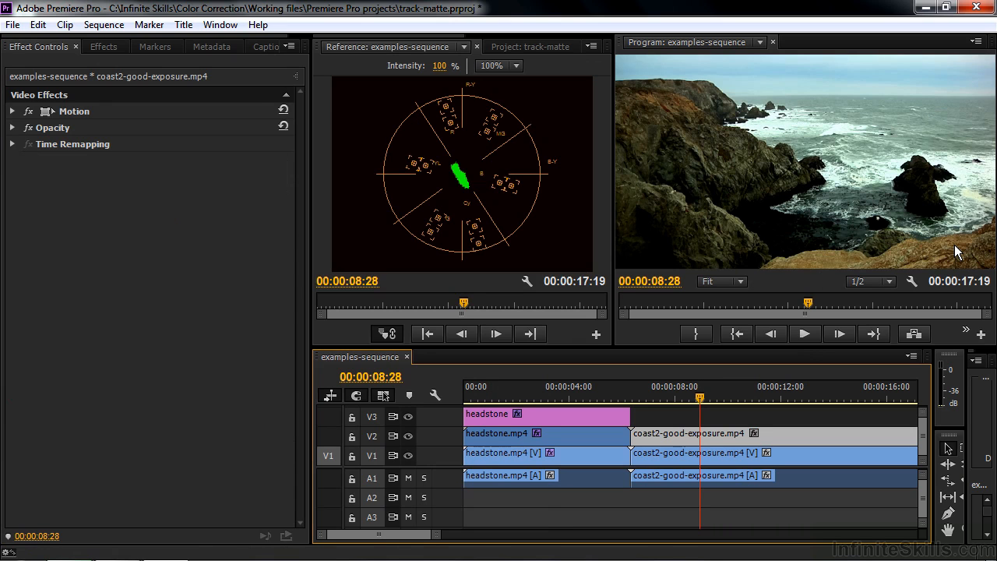
click(528, 45)
click(570, 339)
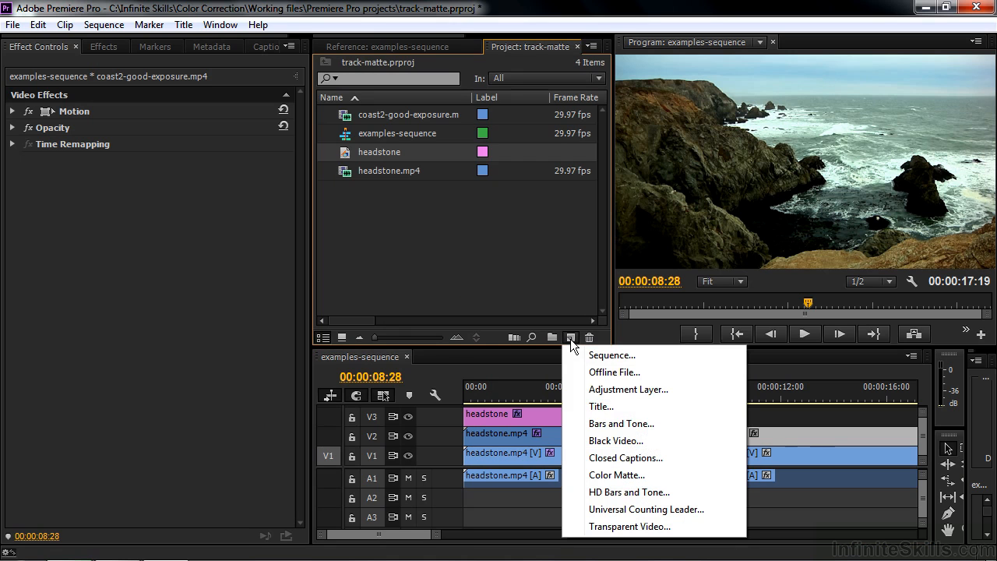
click(602, 406)
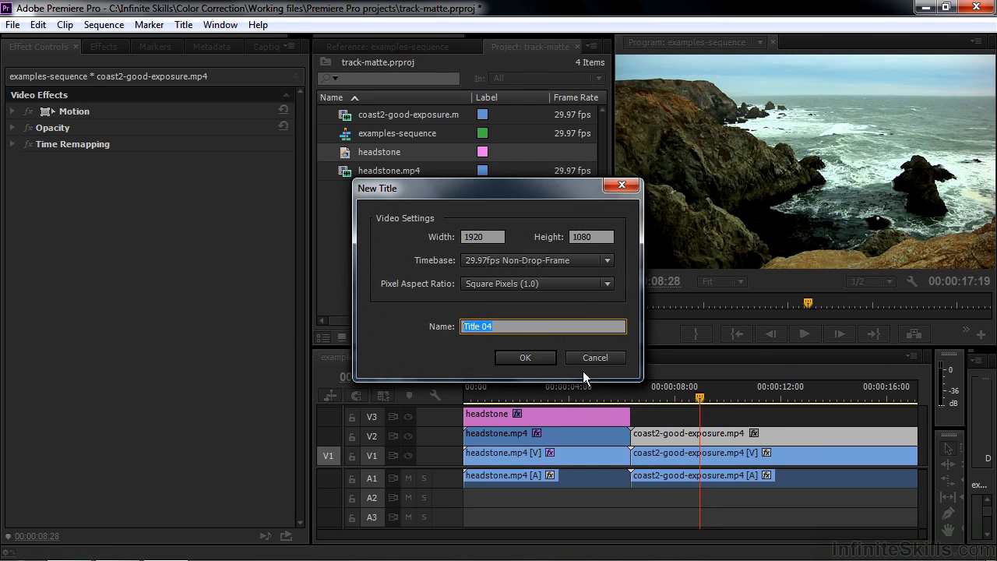
text(caost)
key(Return)
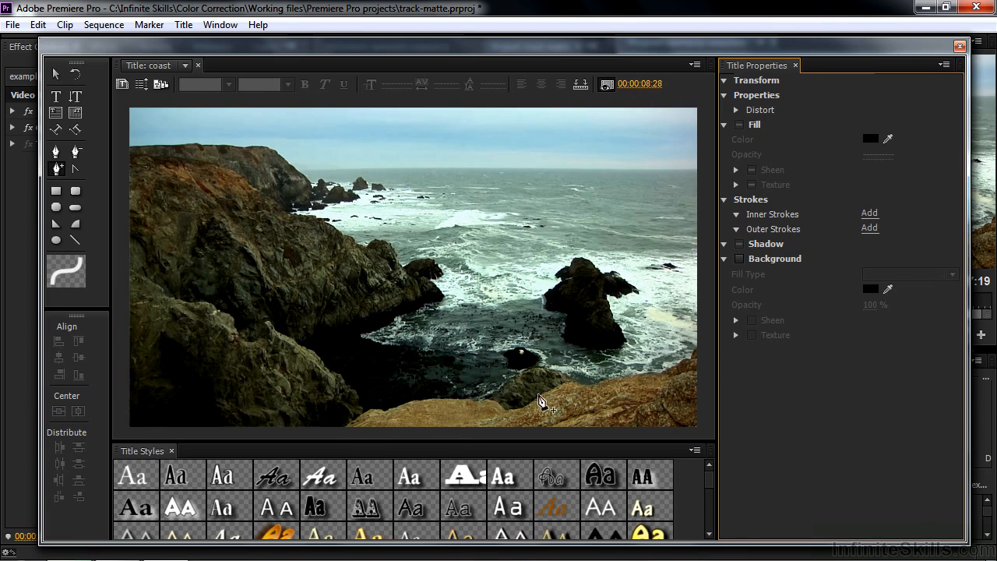
Trace a Pen tool path along the upper edge of the tan foreground rocks, about 1182 wide, starting just outside the frame's right edge.
click(55, 152)
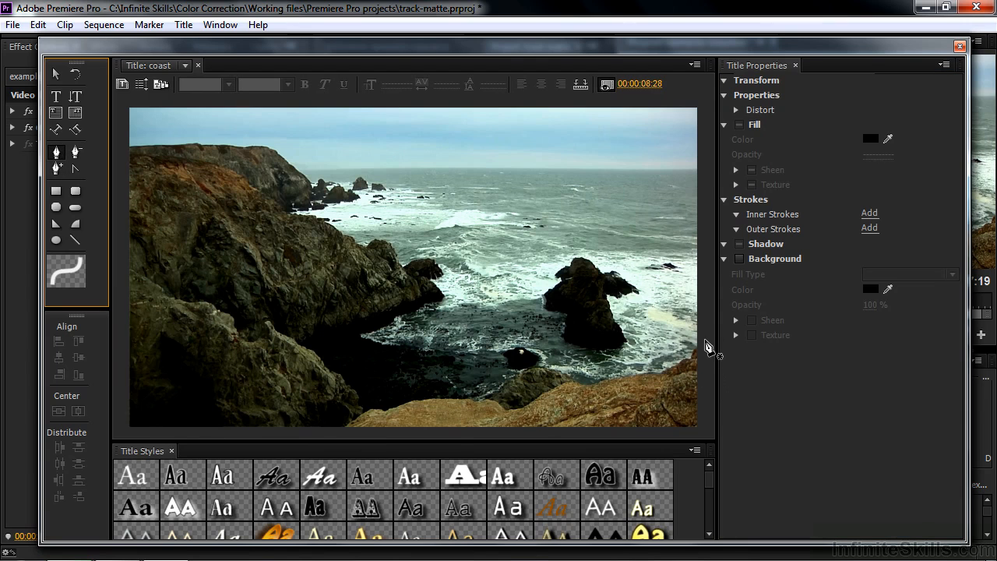
click(705, 343)
drag(700, 353, 526, 412)
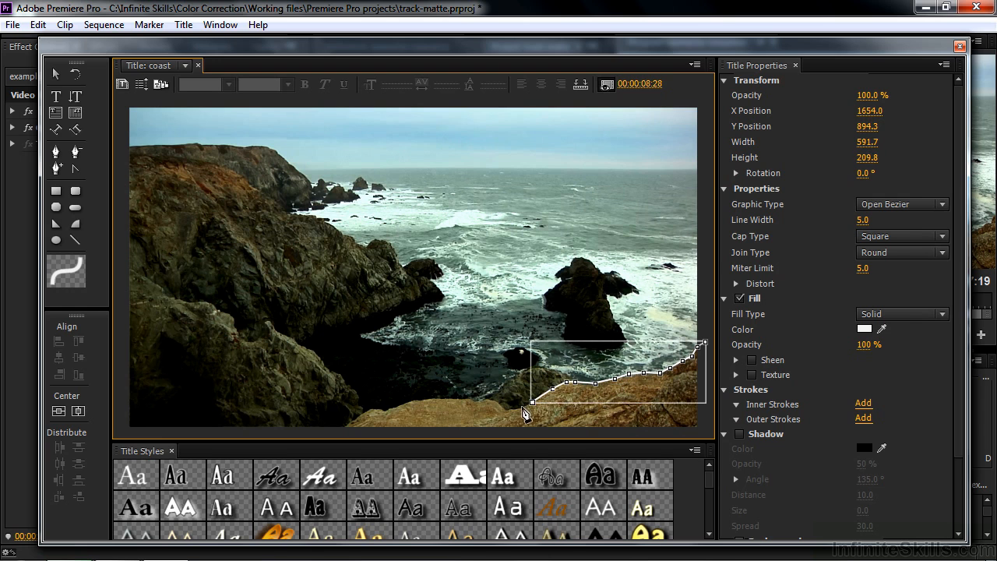
click(520, 406)
click(509, 412)
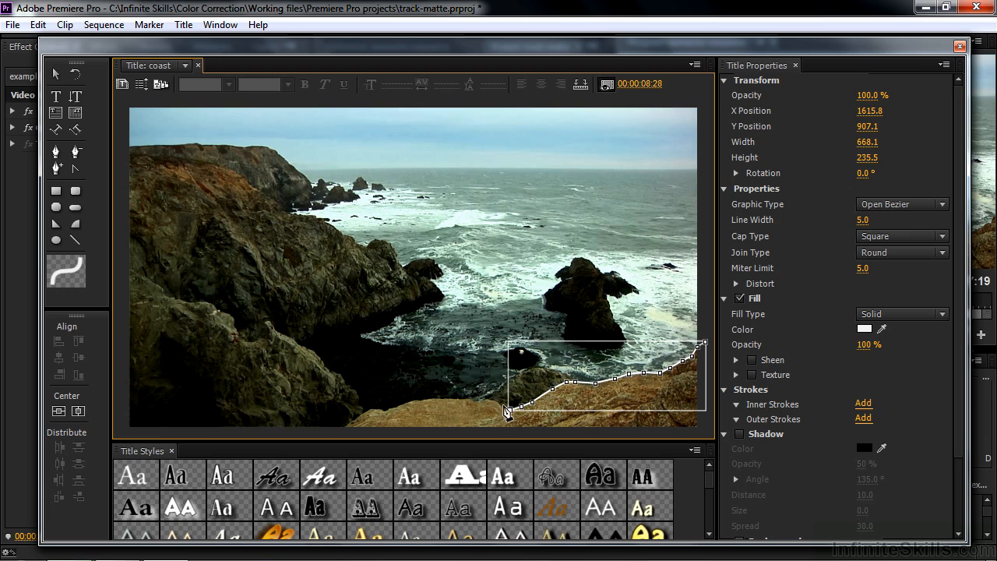
click(502, 405)
click(486, 403)
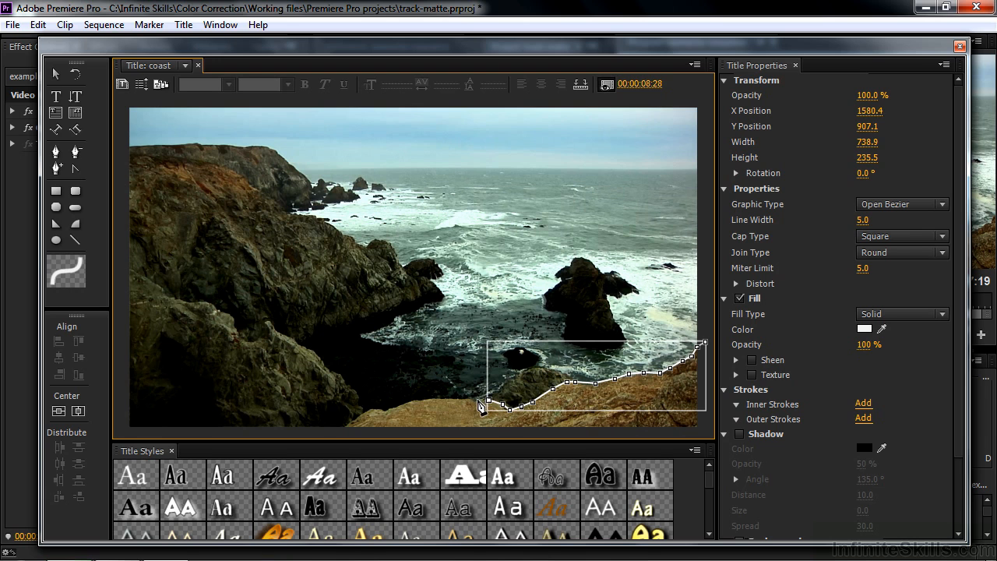
click(474, 399)
click(431, 399)
click(414, 400)
click(398, 404)
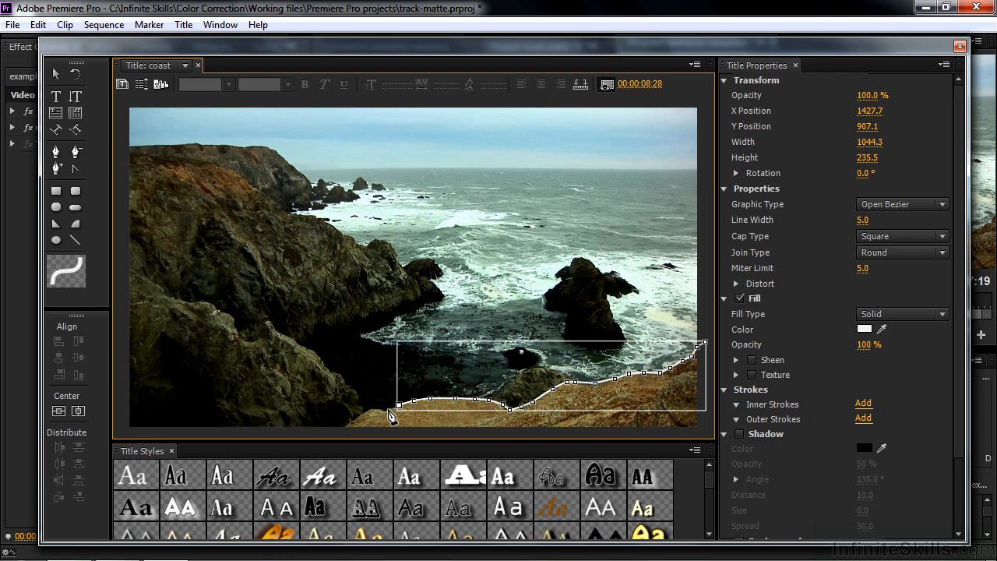
click(382, 406)
click(358, 416)
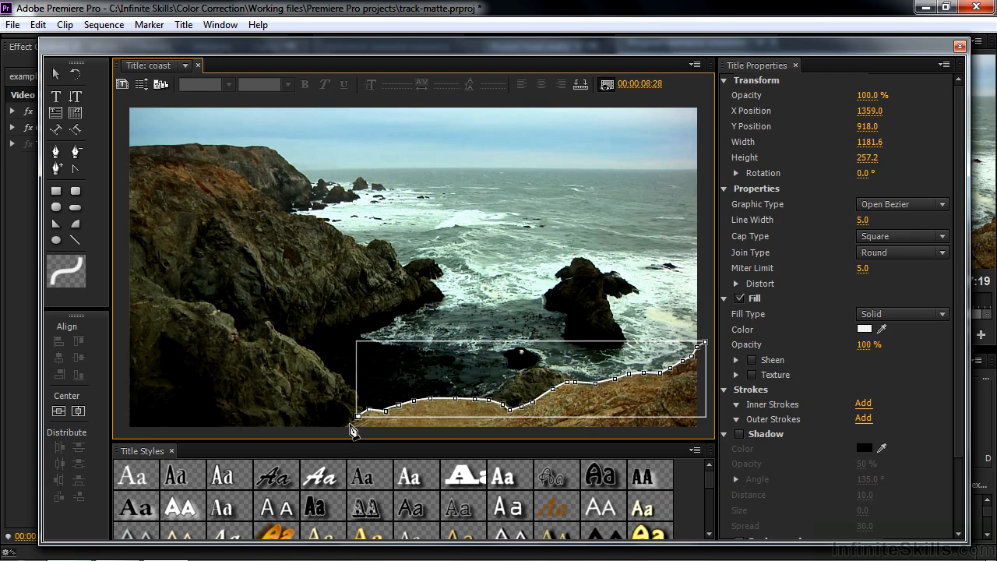
Close the rock outline just below the frame, about 1236 x 316 overall, and set its graphic type to Filled Bezier.
click(340, 430)
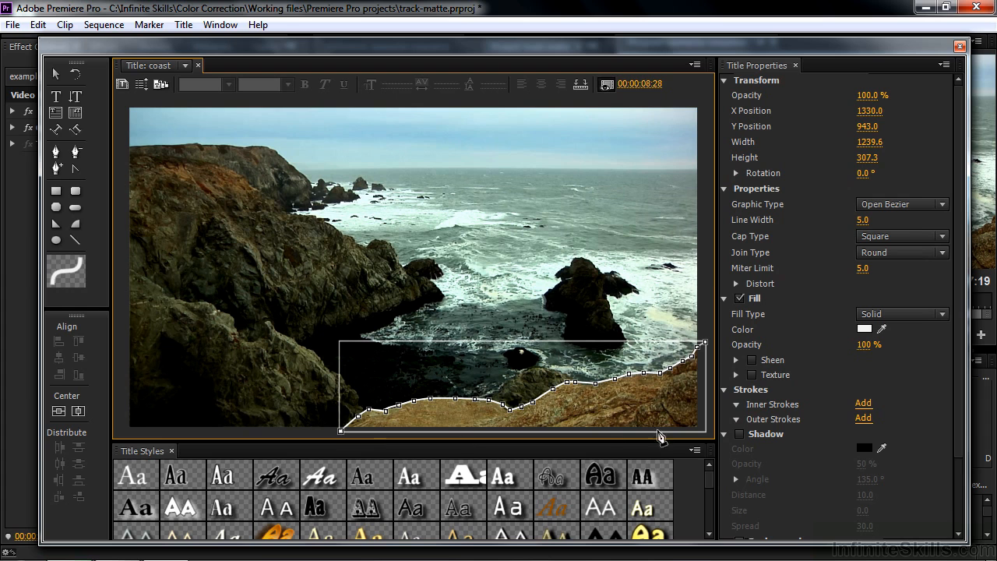
click(705, 435)
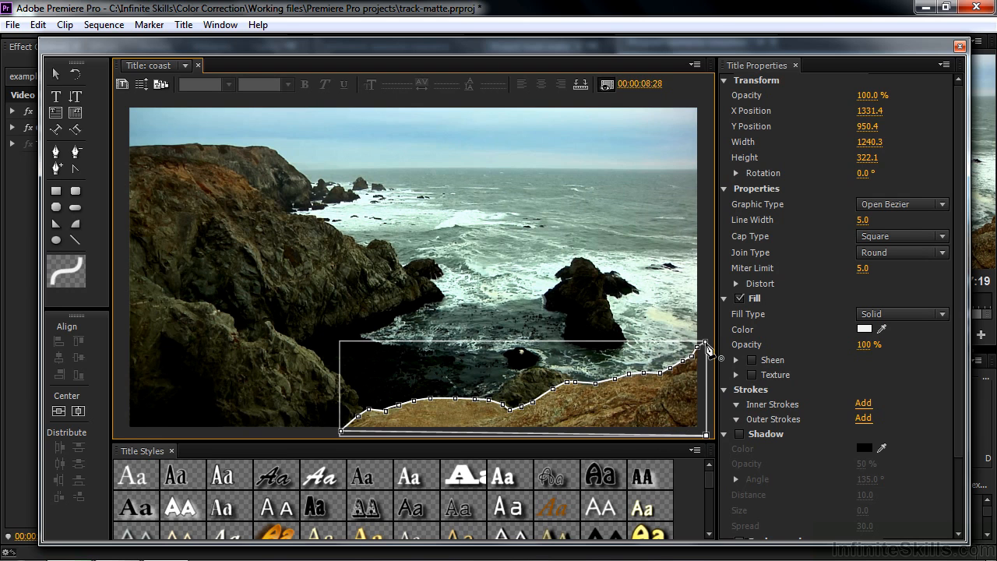
click(706, 345)
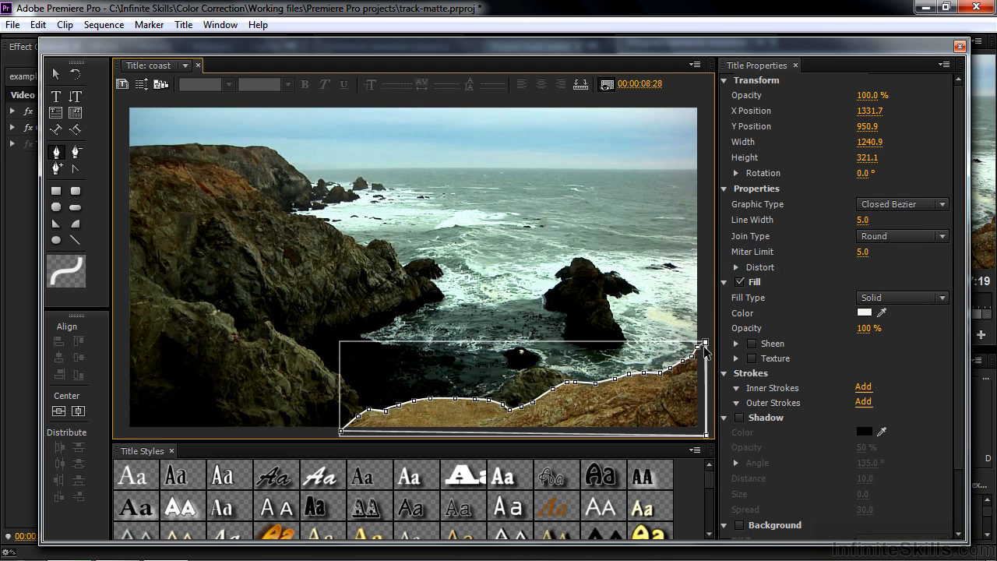
click(941, 204)
click(841, 394)
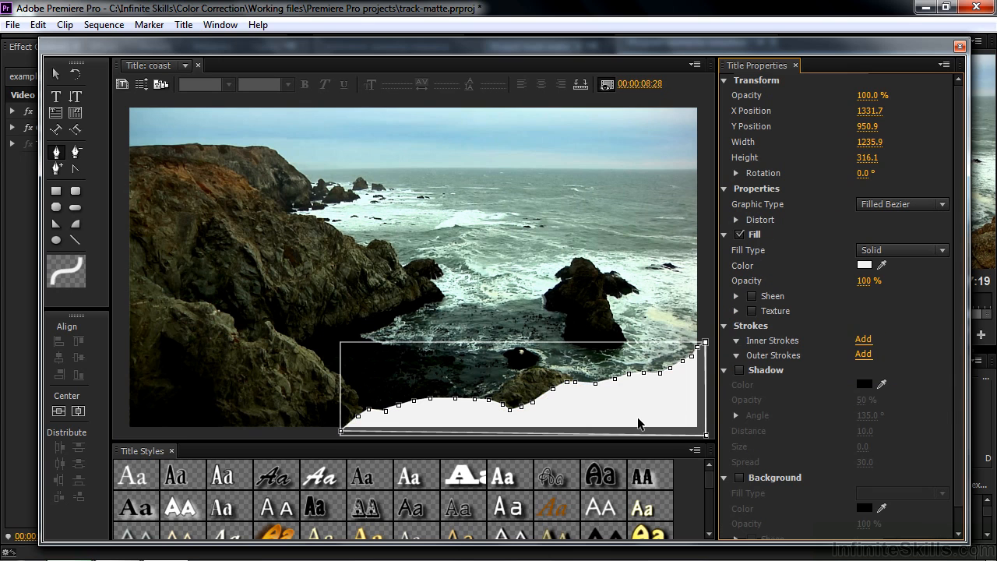
With the fill temporarily at 18% opacity, add an anchor point near the outline's left end, and set the fill opacity to 99%.
drag(863, 280, 803, 280)
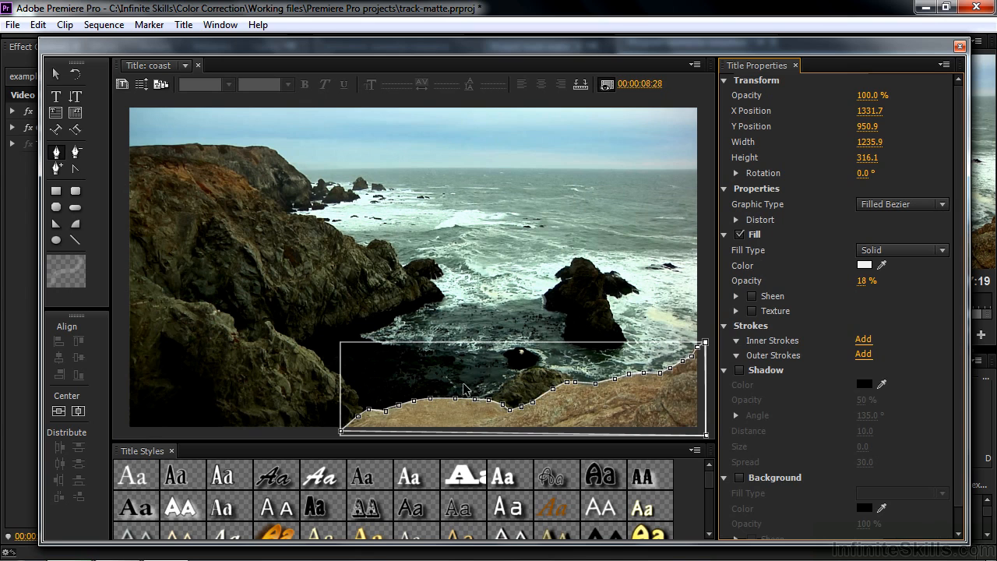
click(56, 169)
click(373, 409)
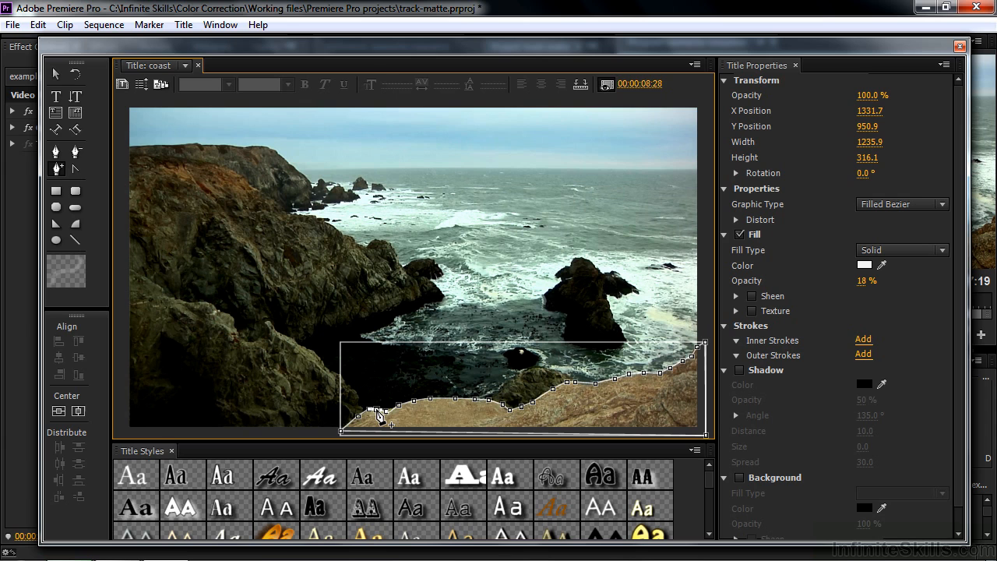
click(56, 152)
click(387, 411)
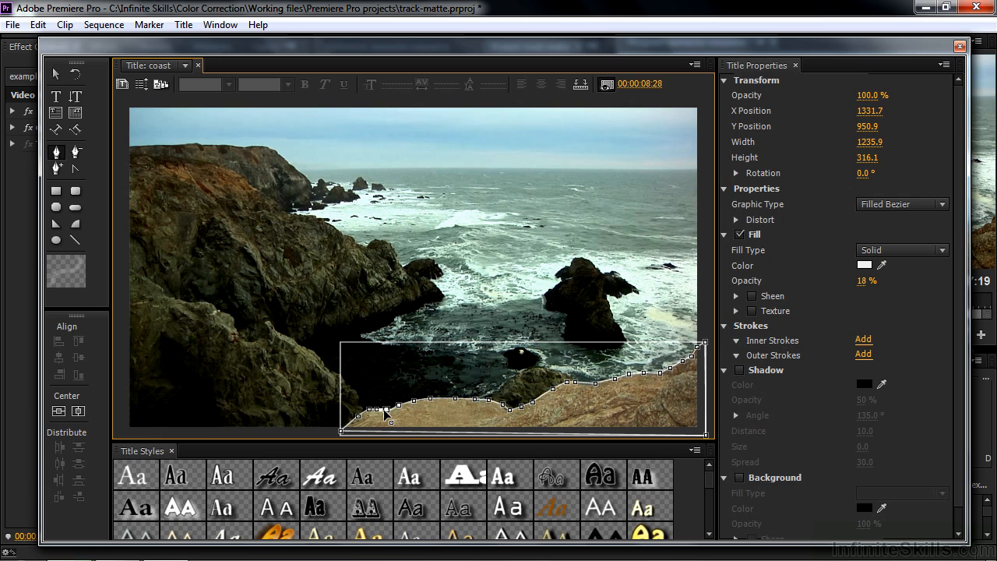
drag(862, 282, 925, 282)
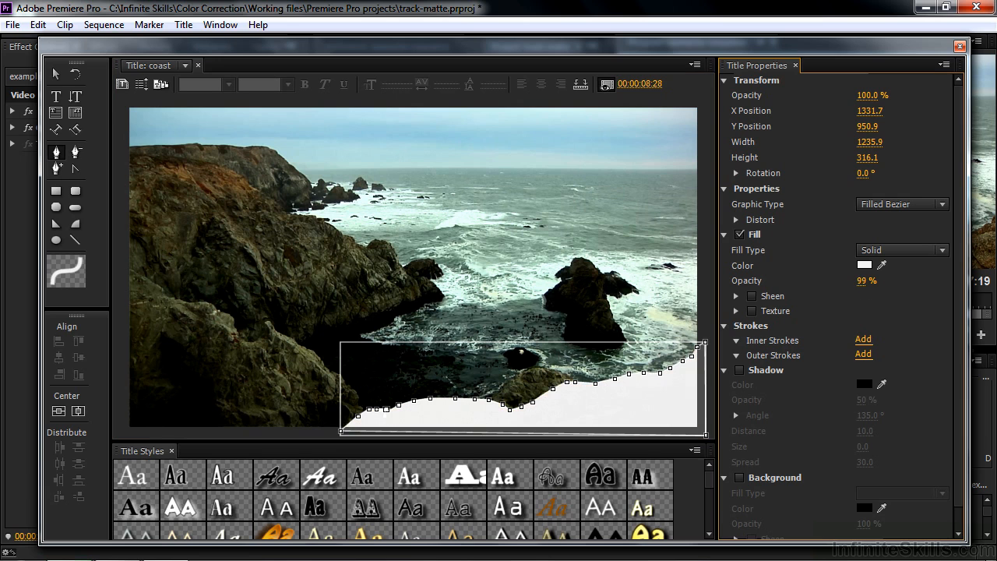
click(960, 47)
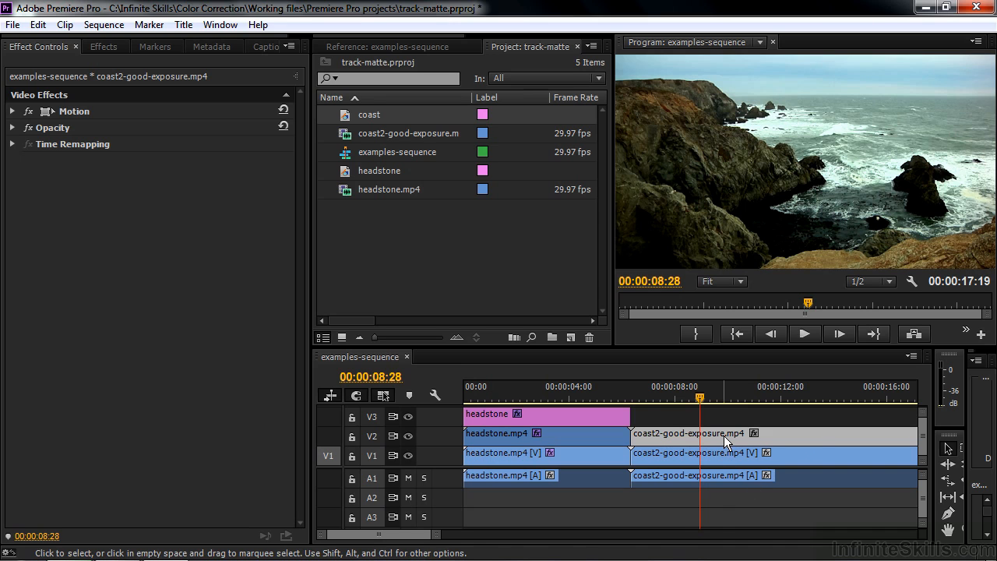
Place the coast title on V3 over the coast2-good-exposure.mp4 clip, extend it to the clip's end, and move the playhead to 00:00:10:21.
drag(347, 118, 646, 417)
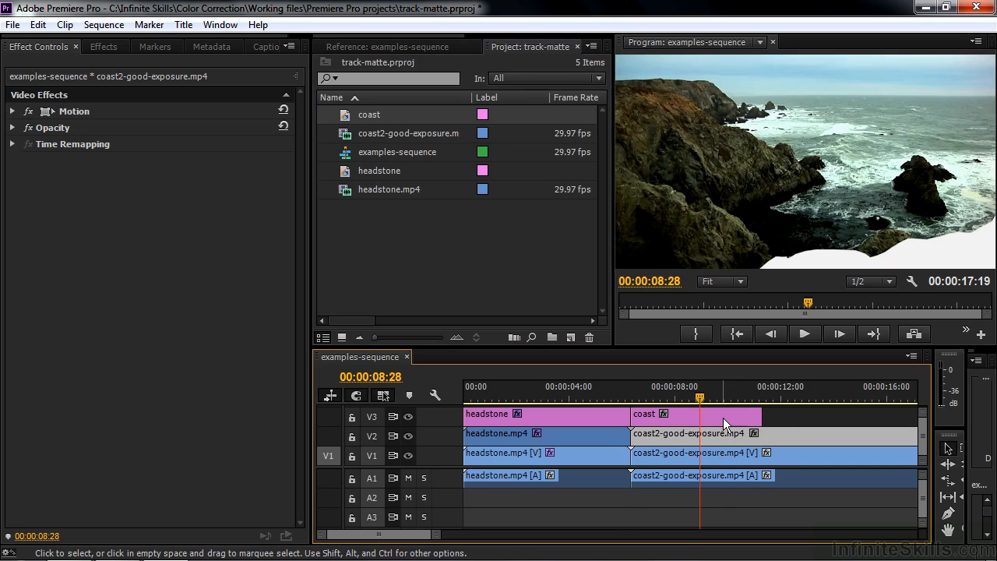
drag(757, 420, 825, 407)
click(639, 399)
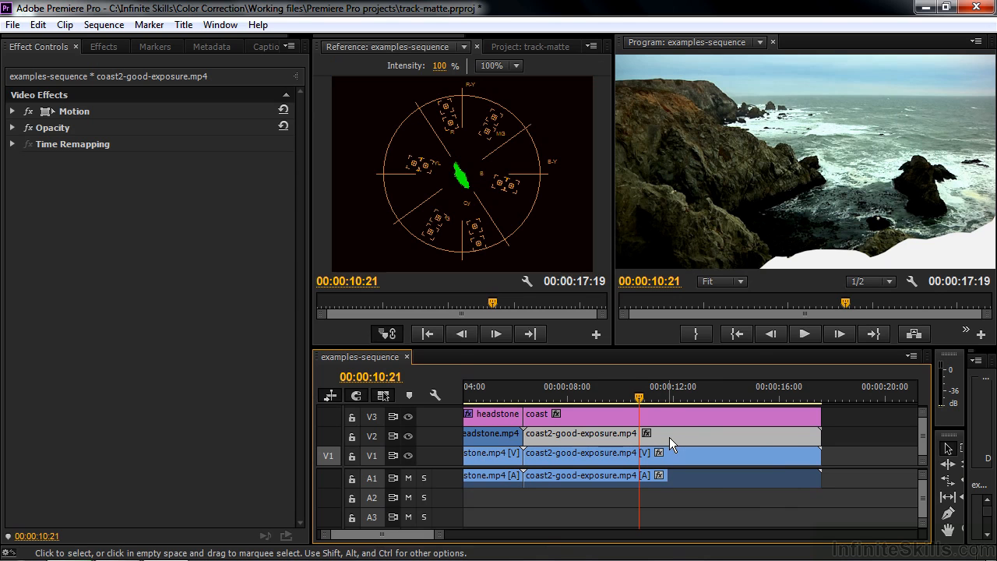
Apply the Track Matte Key effect to the coast2-good-exposure.mp4 clip on V2.
click(94, 47)
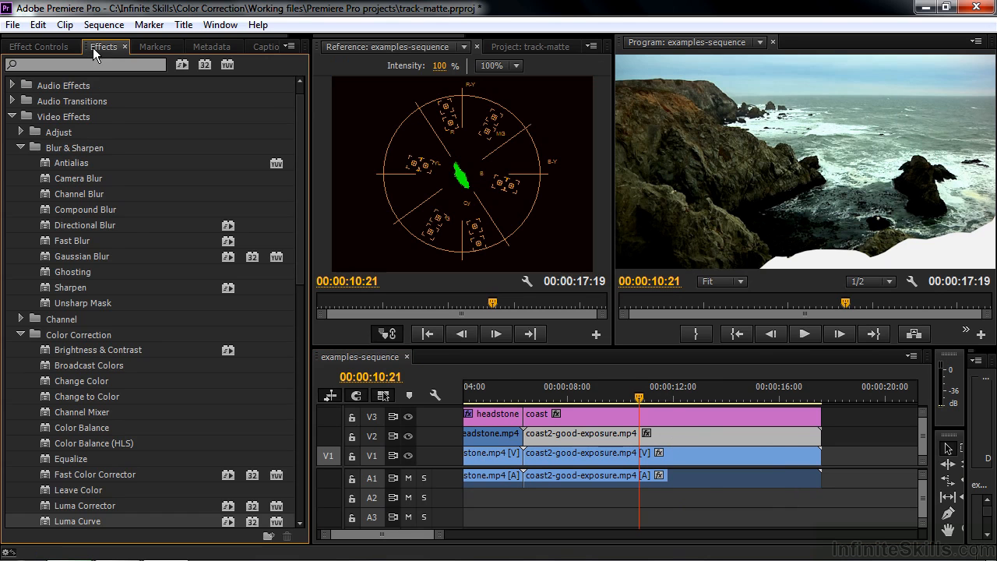
drag(300, 271, 309, 466)
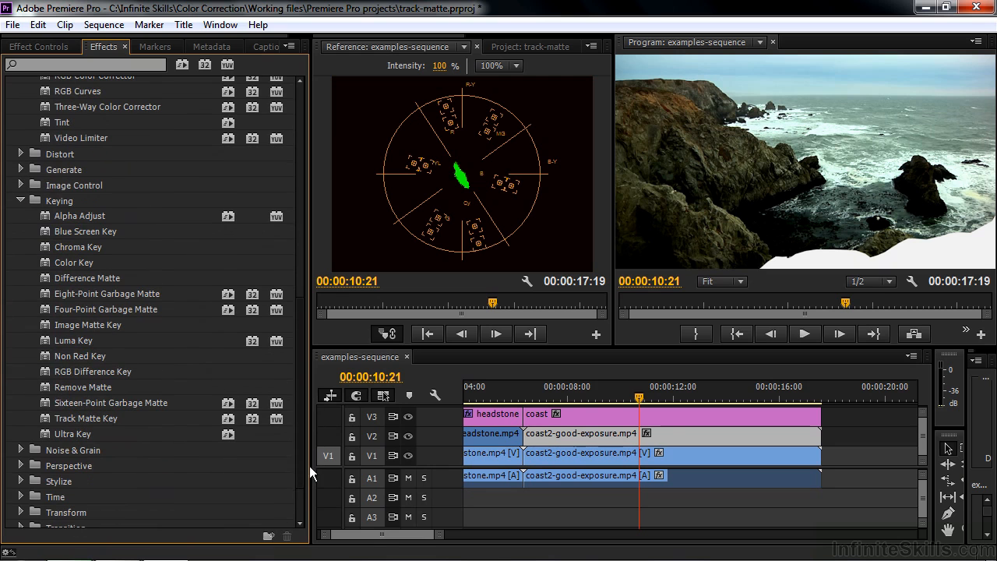
click(46, 418)
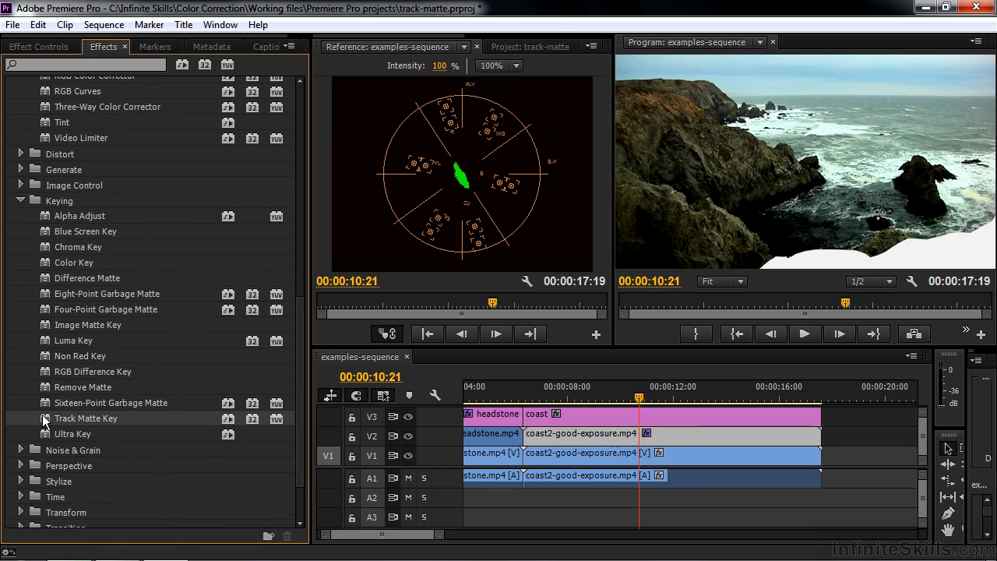
Apply the Luma Curve effect to the coast2-good-exposure.mp4 clip on V2.
drag(302, 355, 314, 266)
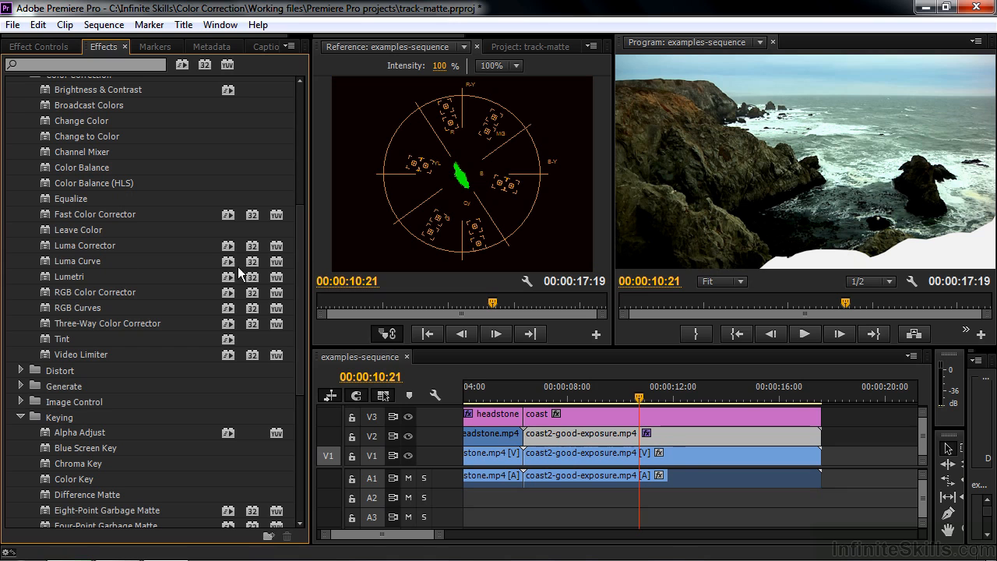
click(42, 261)
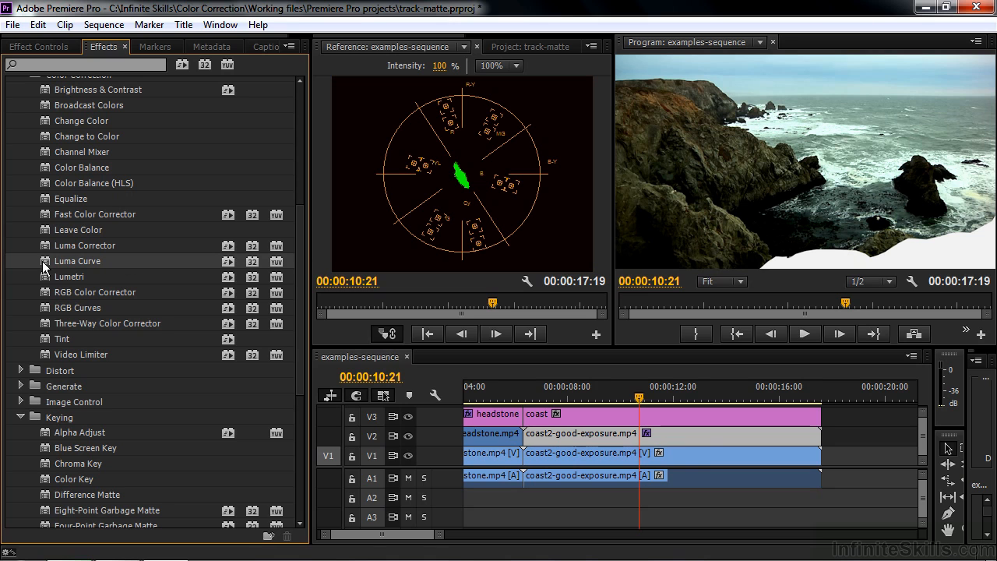
click(688, 436)
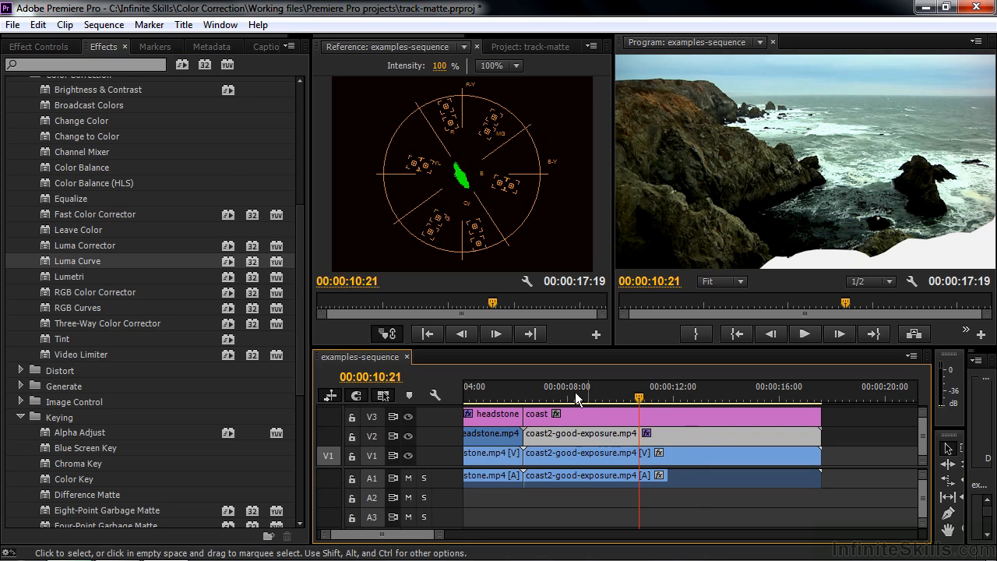
Set the V2 clip's Track Matte Key to use Video 3 as the matte, composited using Matte Alpha.
click(49, 48)
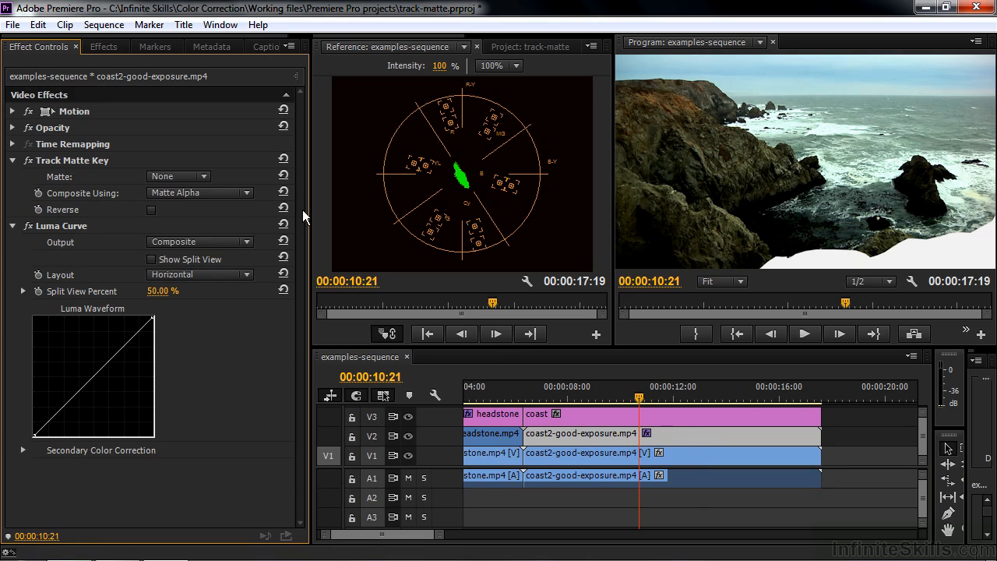
click(202, 178)
click(200, 218)
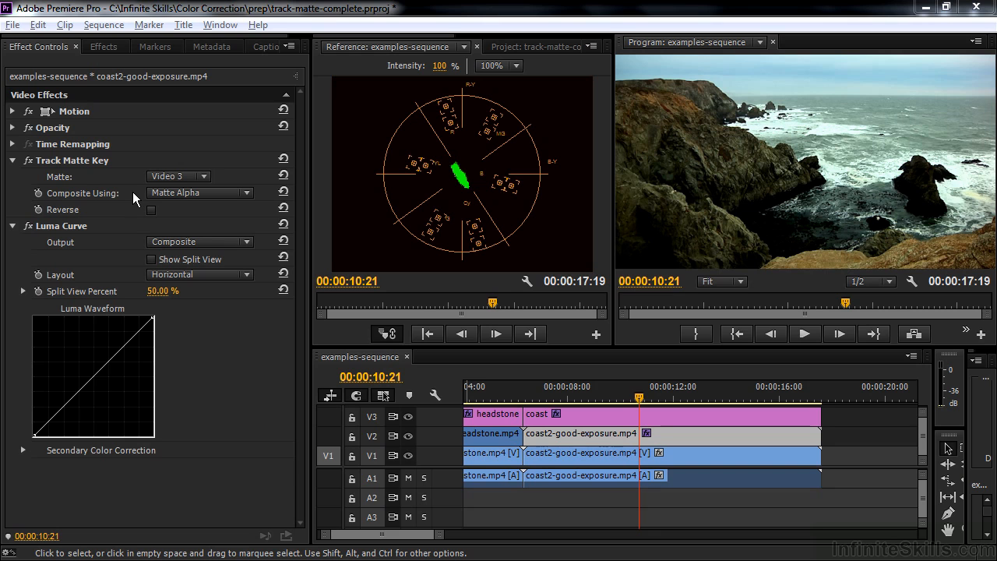
click(242, 192)
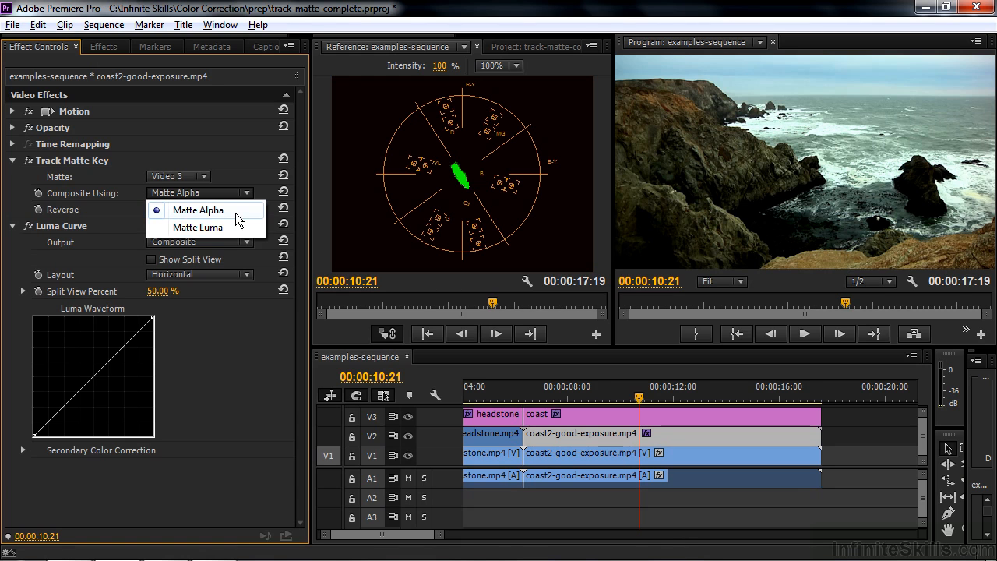
click(237, 210)
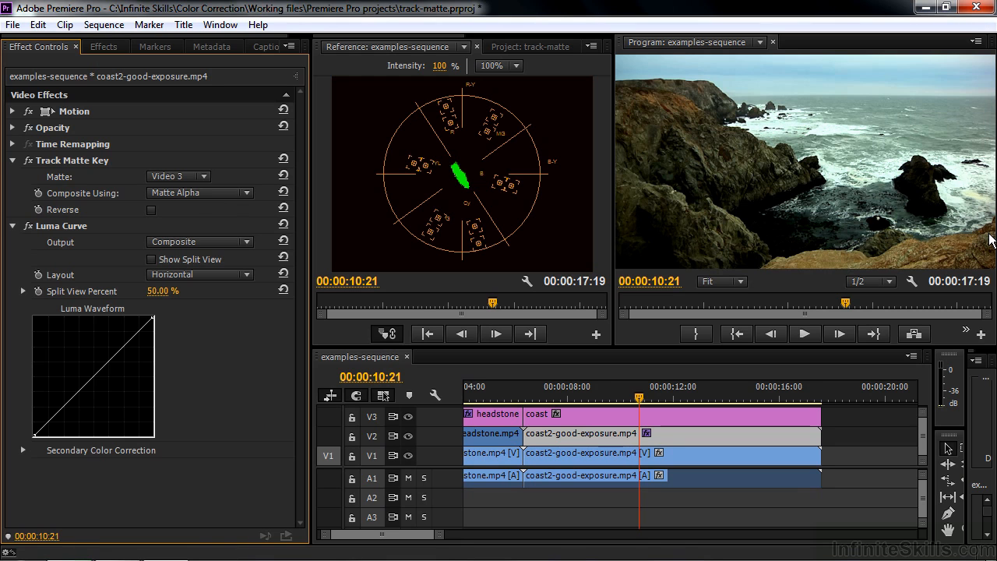
Check the matted rocks with track V1 briefly hidden, and bend the V2 clip's luma curve downward around its middle to darken them.
click(408, 456)
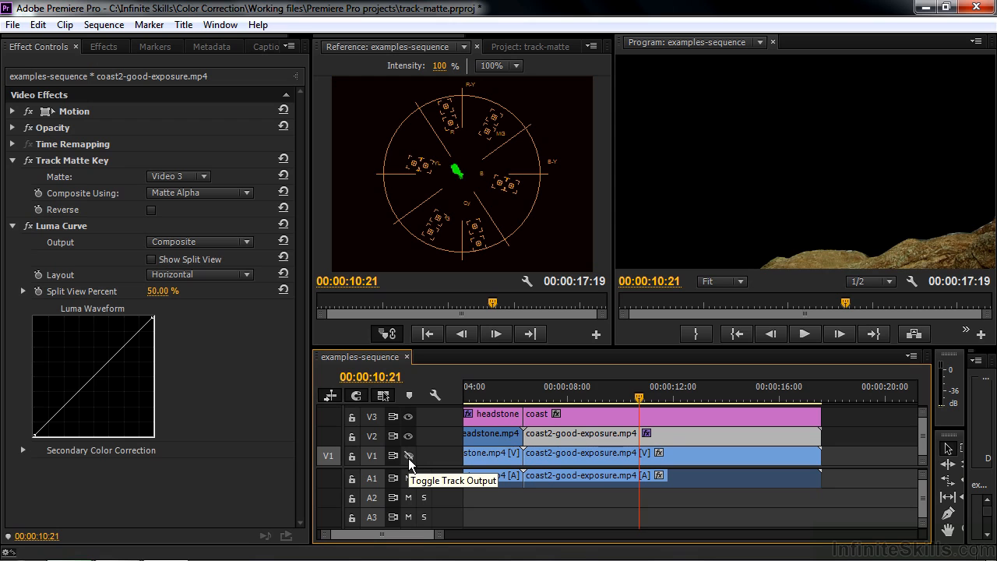
click(408, 458)
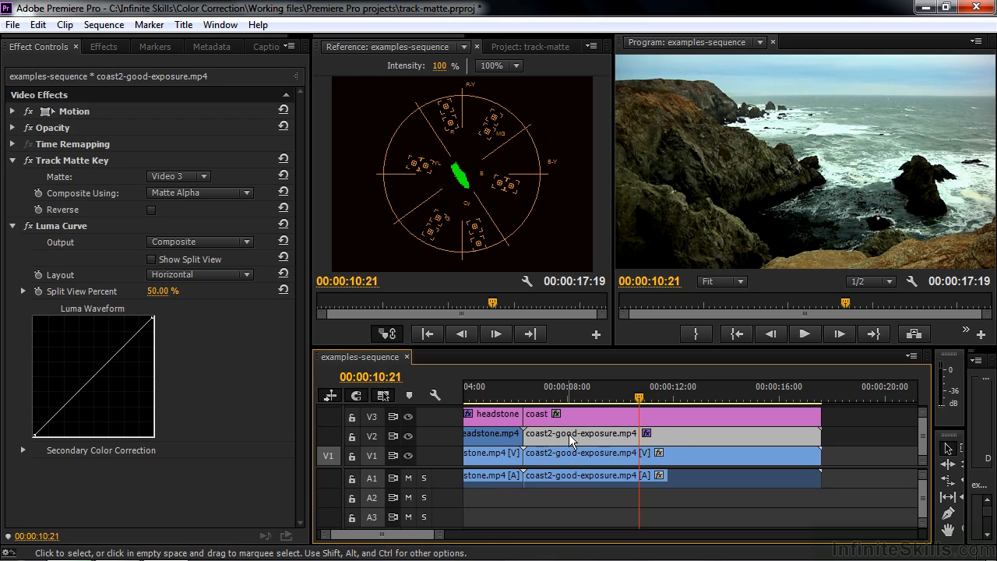
drag(102, 370, 107, 392)
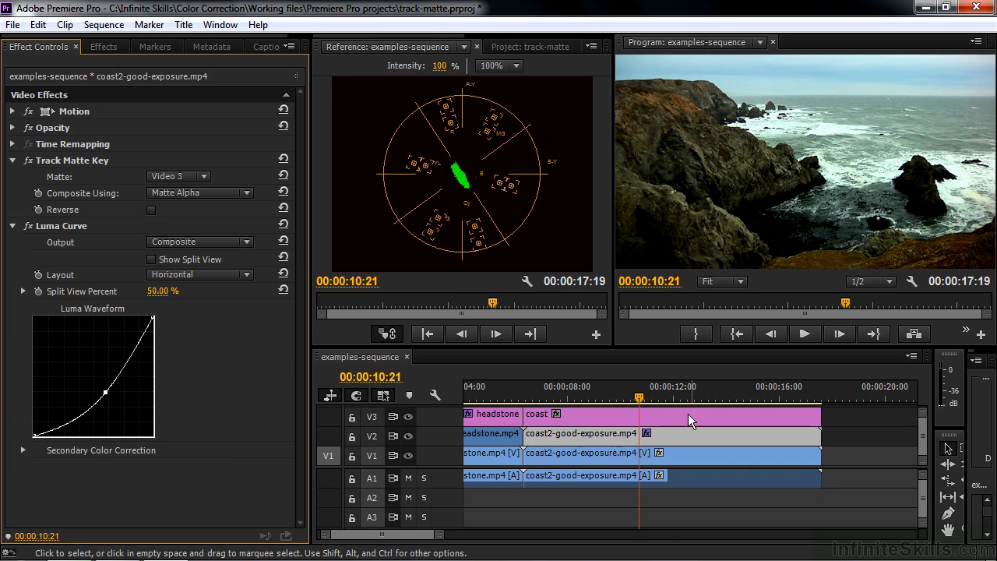
Apply the Gaussian Blur effect to the coast title on V3 and raise its blurriness to soften the matte's edge.
click(605, 418)
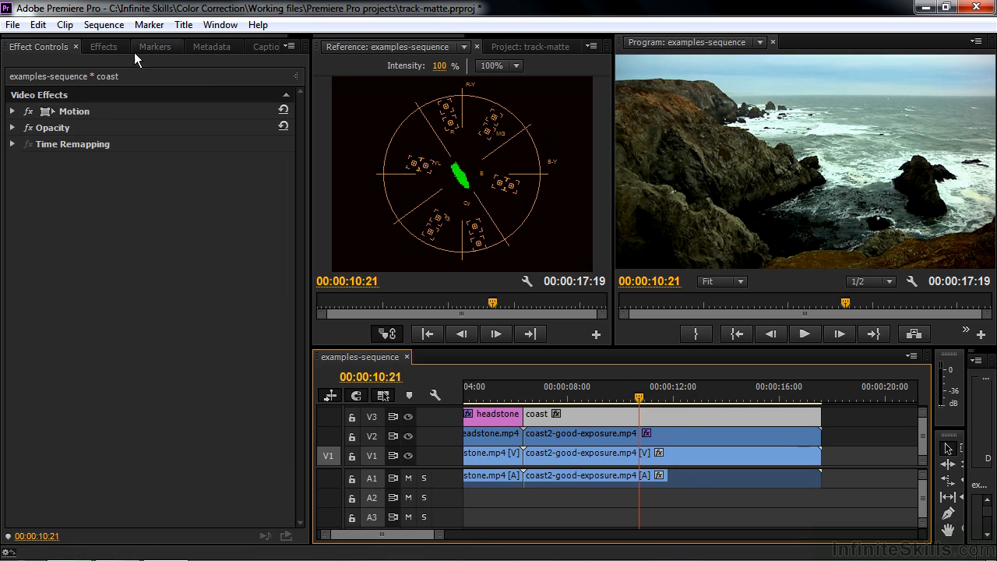
click(112, 47)
drag(298, 301, 298, 99)
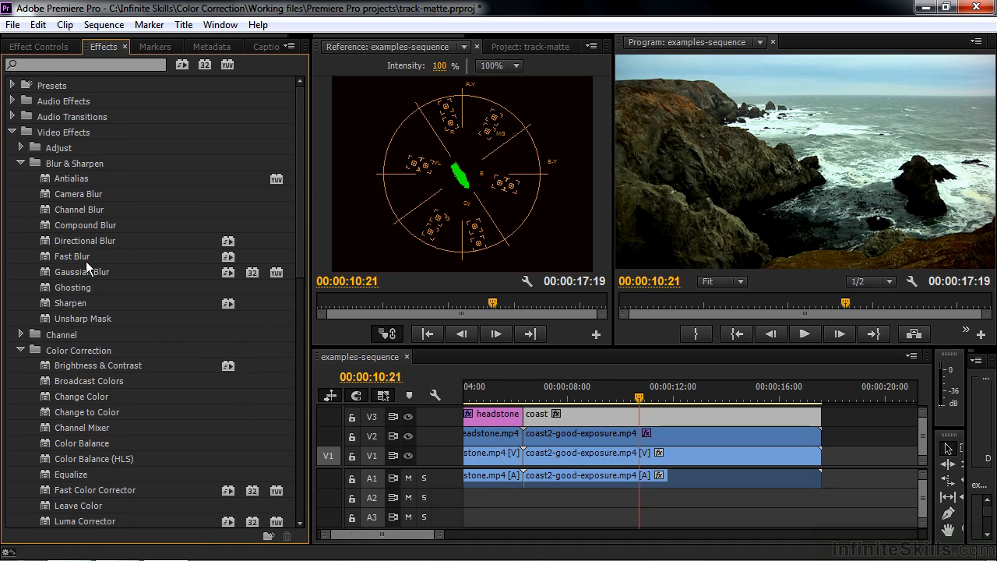
click(45, 273)
double_click(44, 273)
click(597, 416)
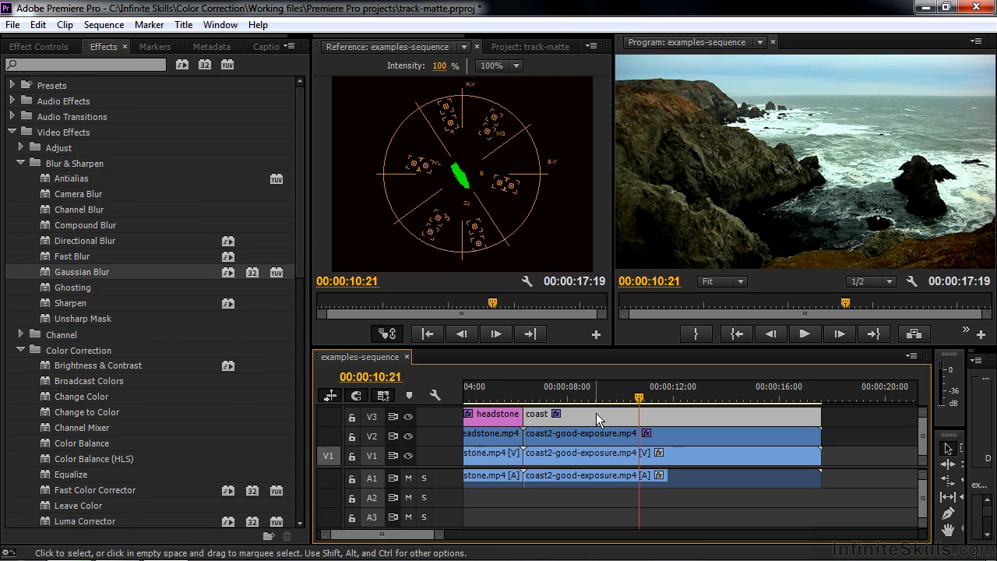
click(24, 49)
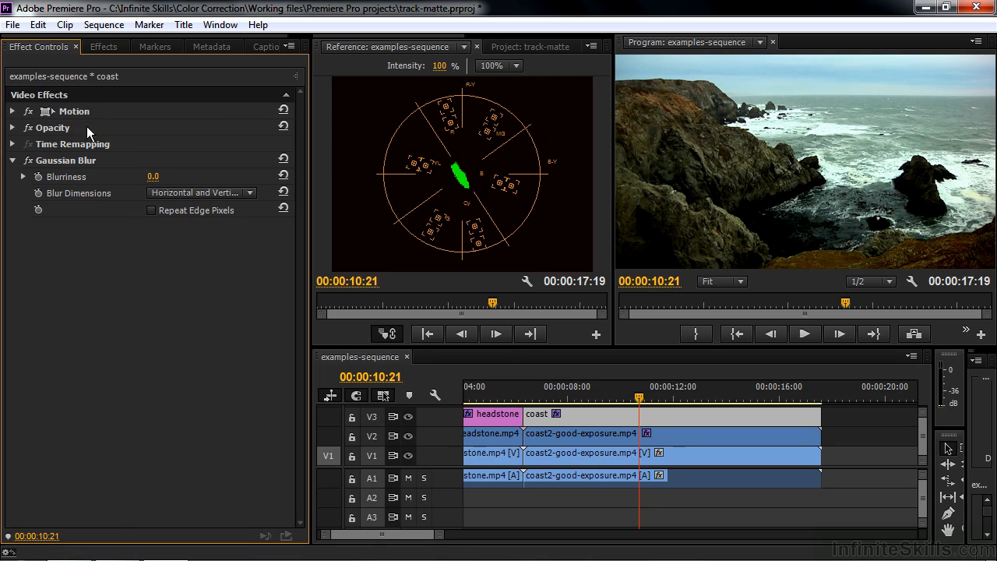
drag(154, 179, 165, 178)
Apply the Fast Color Corrector effect to the coast2-good-exposure.mp4 clip on V1.
click(714, 458)
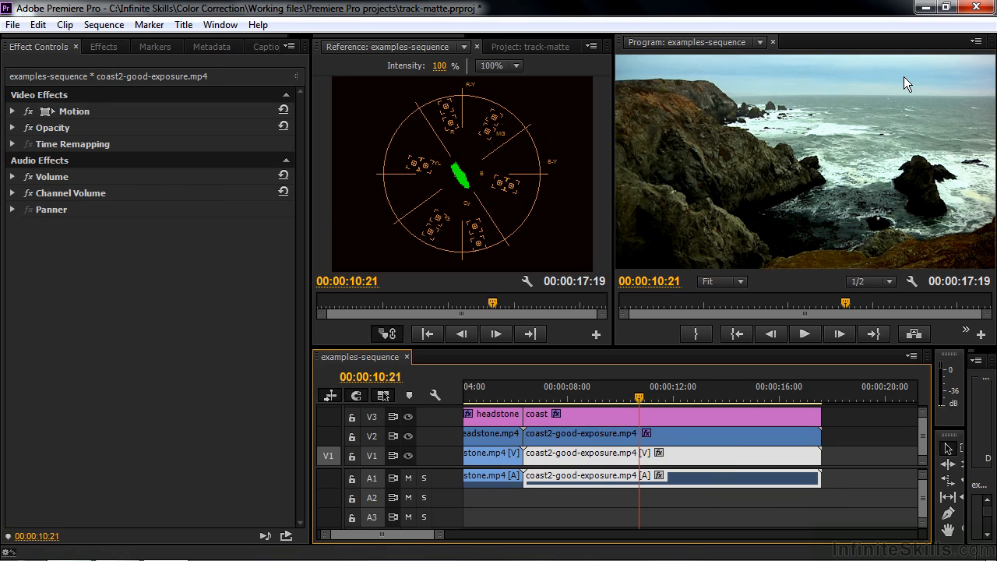
click(104, 48)
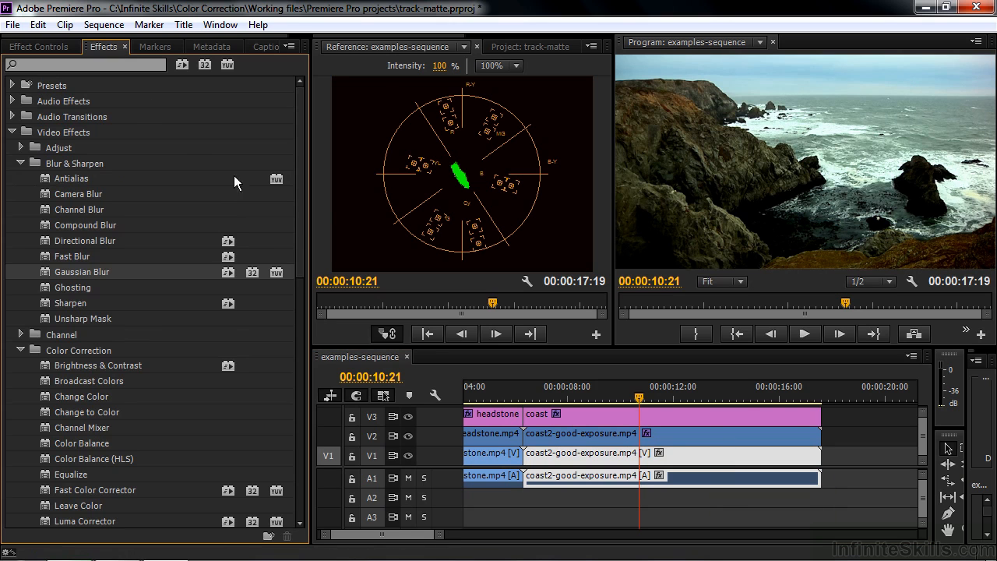
drag(297, 224, 308, 327)
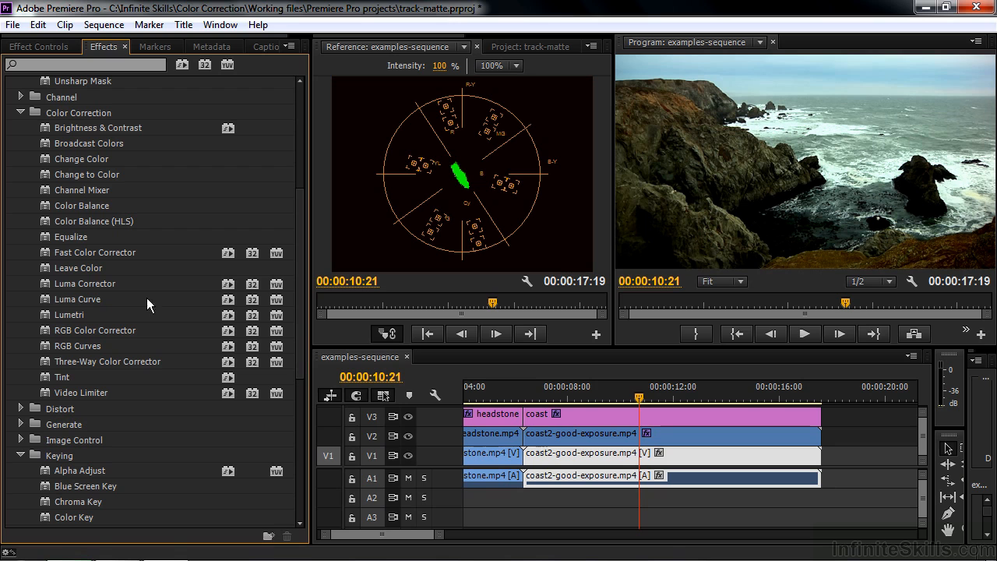
click(47, 252)
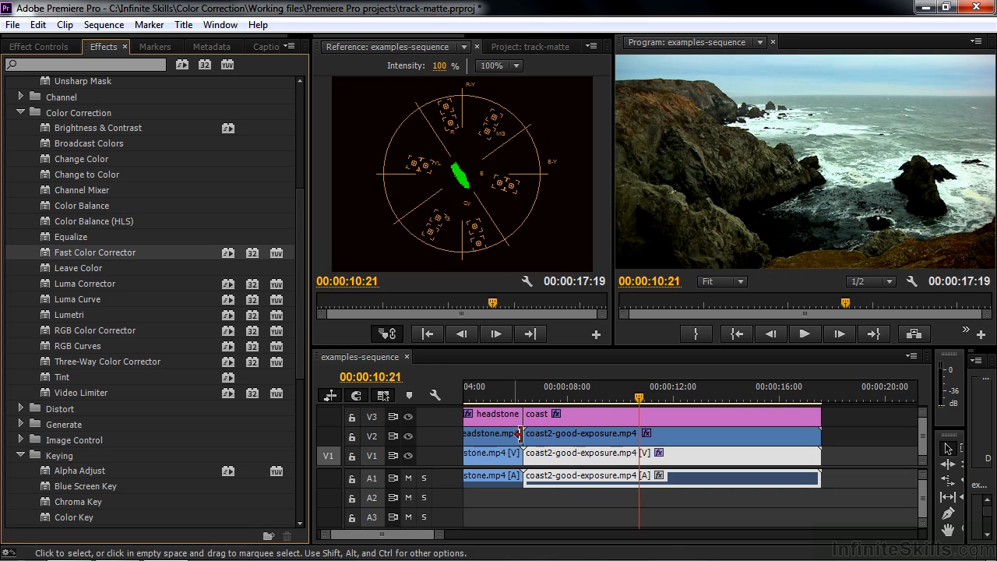
Shift the V1 clip's hue balance toward orange-red with a balance magnitude of 35 to warm the background.
click(36, 49)
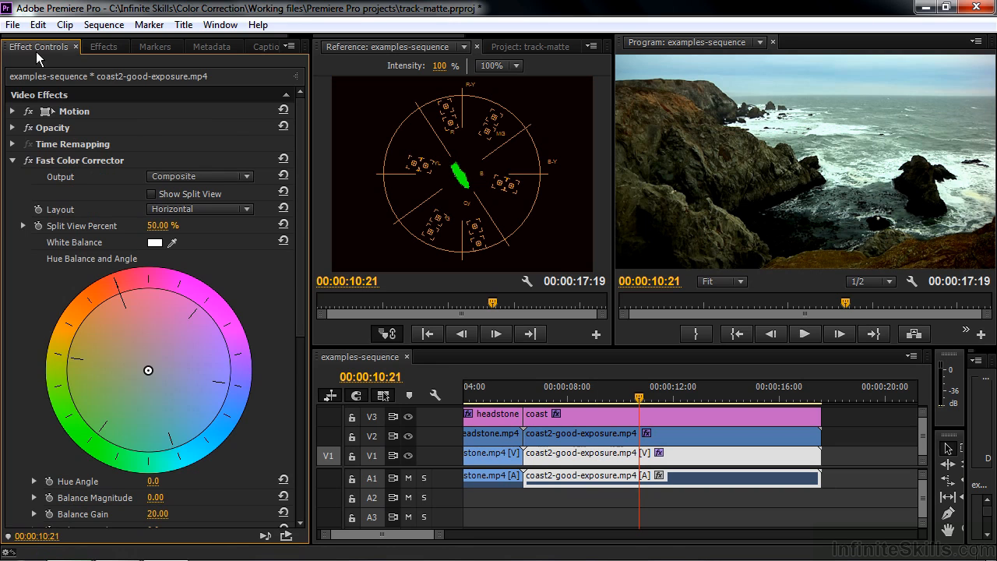
drag(148, 370, 130, 349)
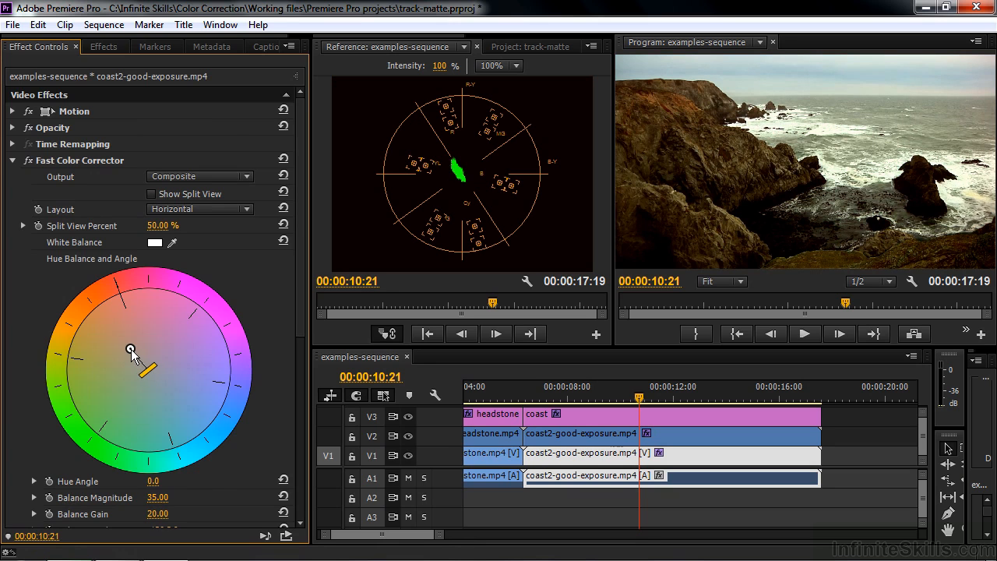
click(973, 261)
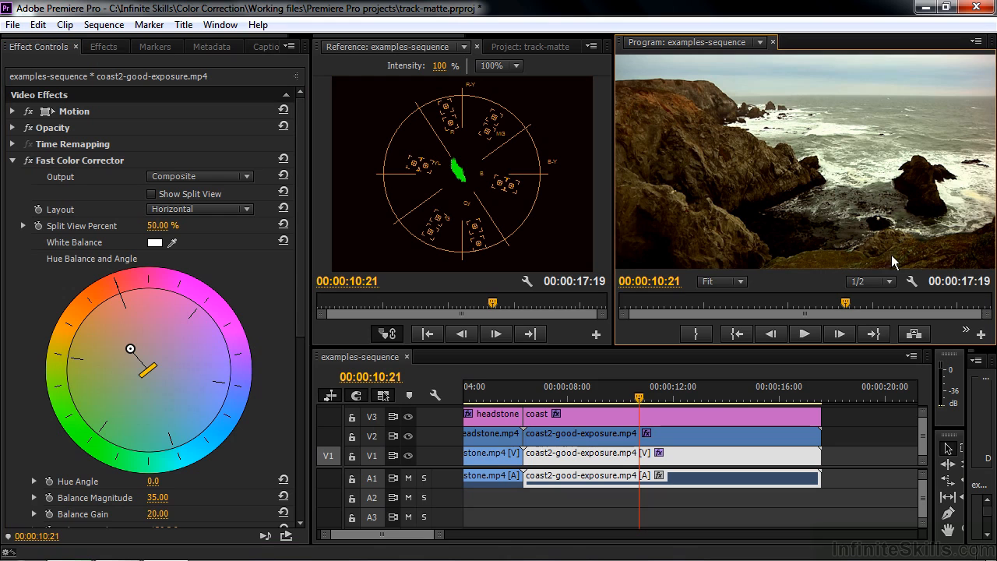